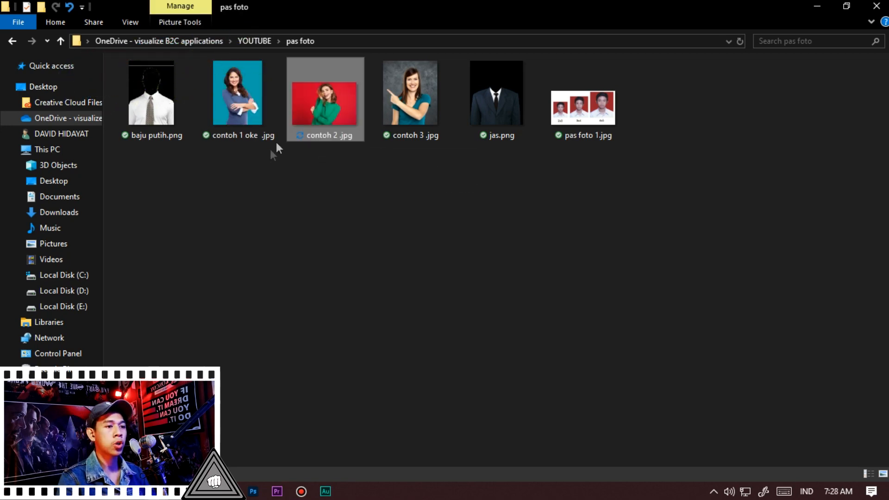
Step: Open contoh 1 oke .jpg in Photoshop and add a Hue/Saturation adjustment layer above the photo
{"action": "left_click", "coordinate": [263, 124]}
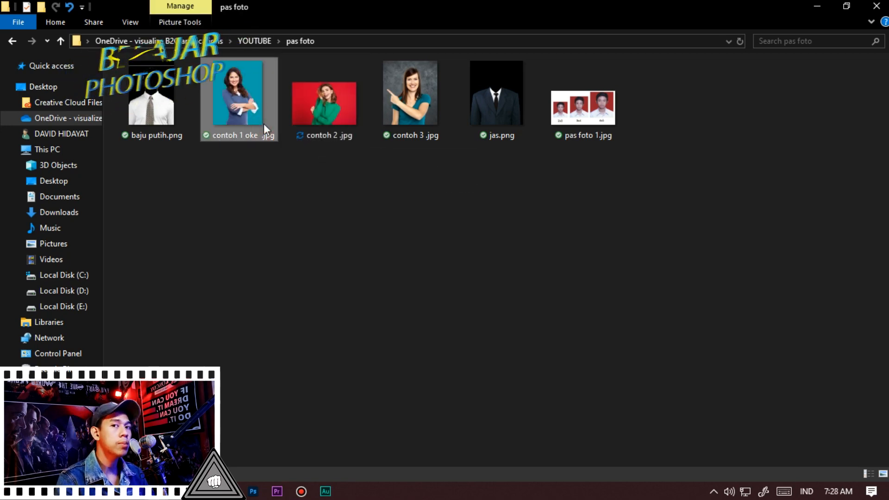
{"action": "left_click_drag", "start_coordinate": [263, 101], "coordinate": [267, 344]}
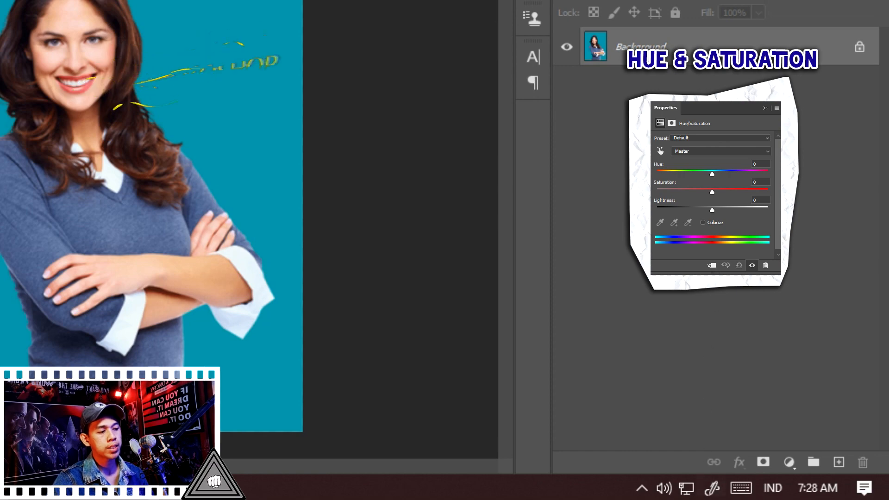
{"action": "left_click", "coordinate": [787, 463]}
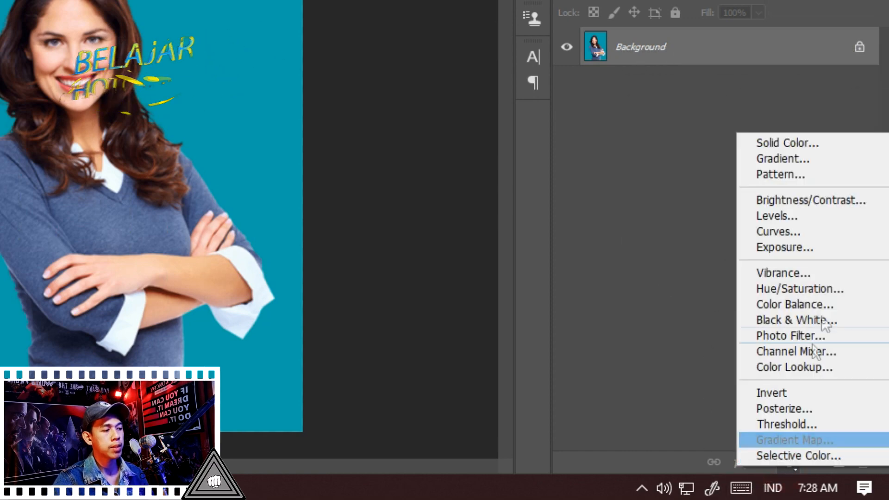
{"action": "left_click", "coordinate": [814, 288]}
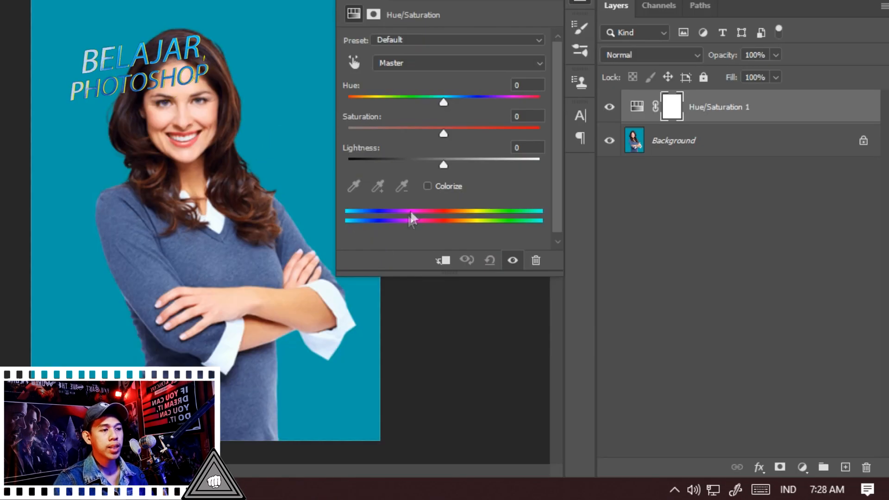
Step: Sample the teal background to target Cyans, try shifting their hue, and undo the hue shift
{"action": "left_click", "coordinate": [353, 61]}
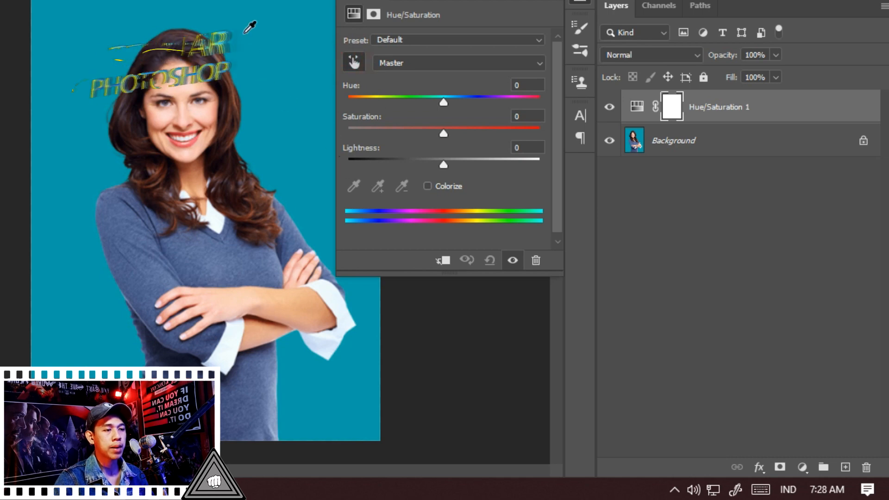
{"action": "left_click", "coordinate": [266, 35]}
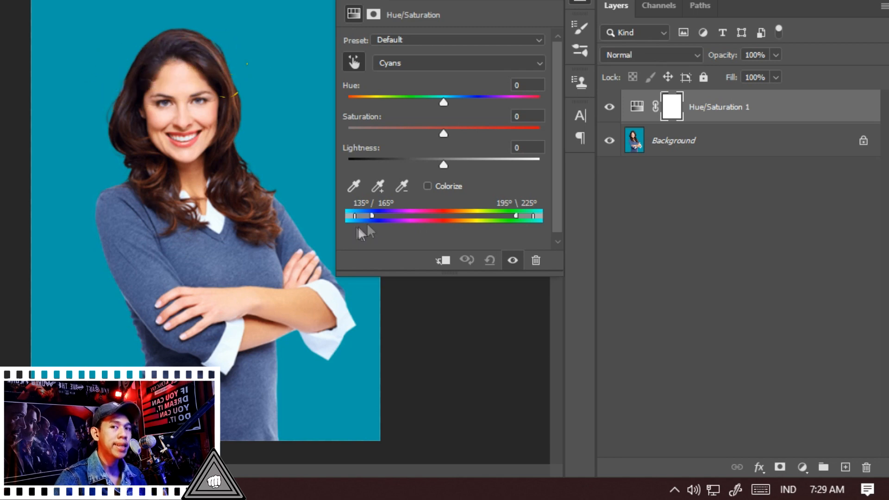
{"action": "left_click_drag", "start_coordinate": [444, 101], "coordinate": [476, 104]}
{"action": "key", "text": "ctrl+z"}
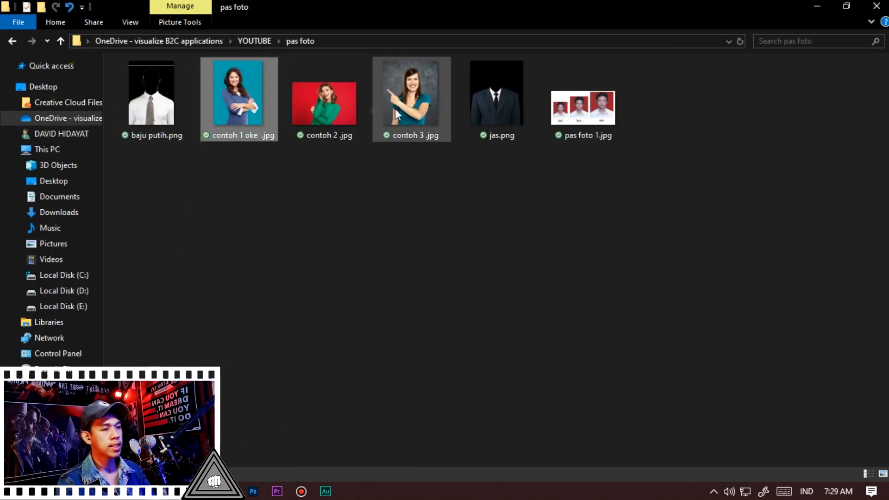
Step: Open contoh 2 .jpg in Photoshop and add a Hue/Saturation adjustment layer above its background
{"action": "left_click_drag", "start_coordinate": [315, 102], "coordinate": [253, 490]}
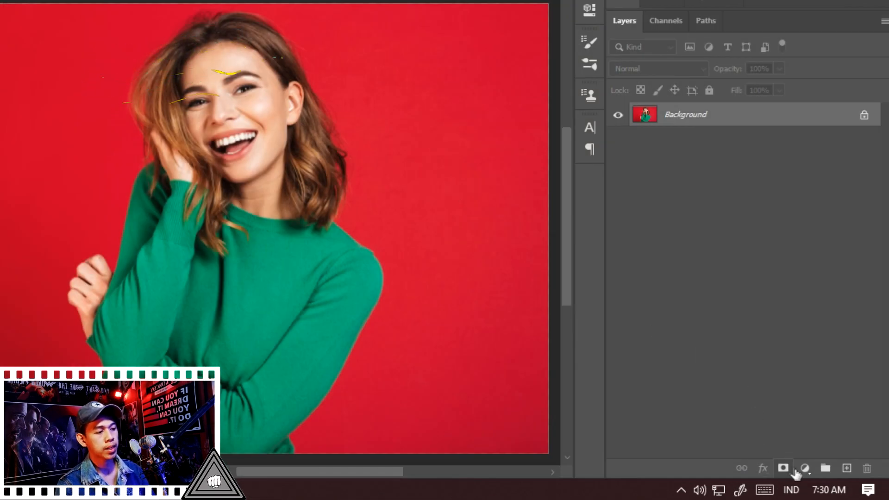
{"action": "left_click", "coordinate": [803, 469]}
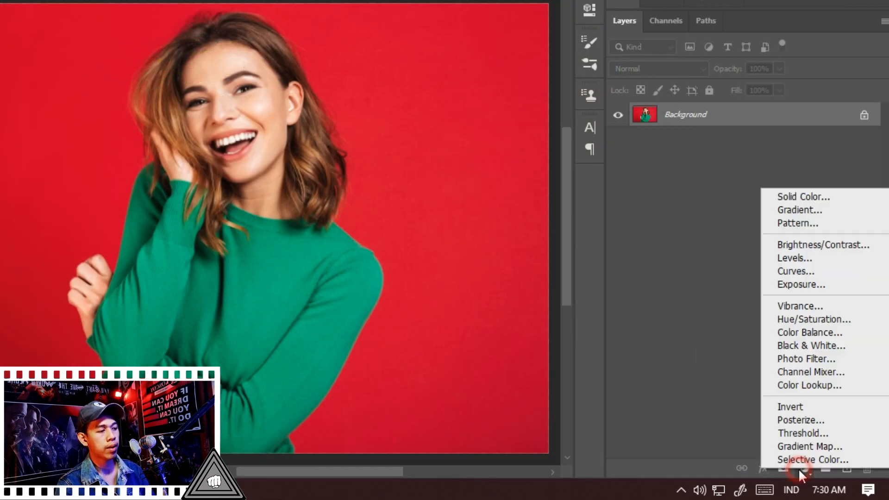
{"action": "left_click", "coordinate": [797, 319]}
Step: Sample the red background to target Reds, try a hue of -39, and undo the hue shift
{"action": "left_click", "coordinate": [367, 76]}
{"action": "left_click", "coordinate": [102, 38]}
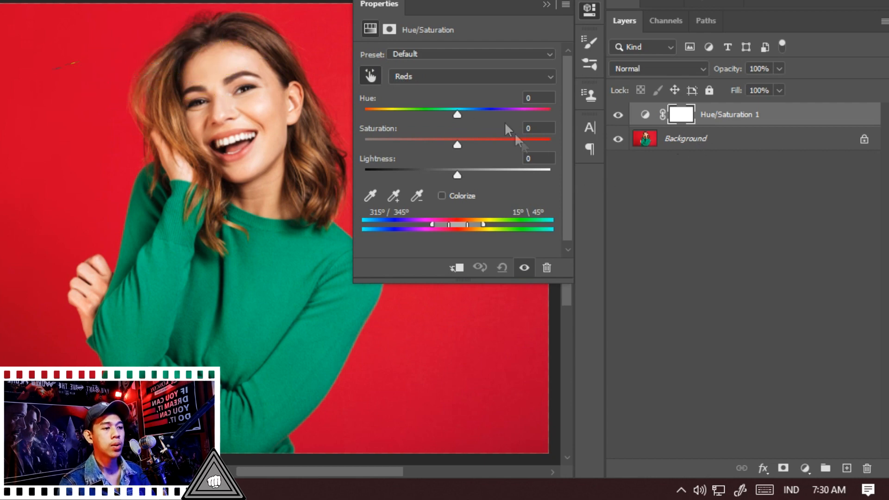
{"action": "left_click_drag", "start_coordinate": [461, 113], "coordinate": [419, 114]}
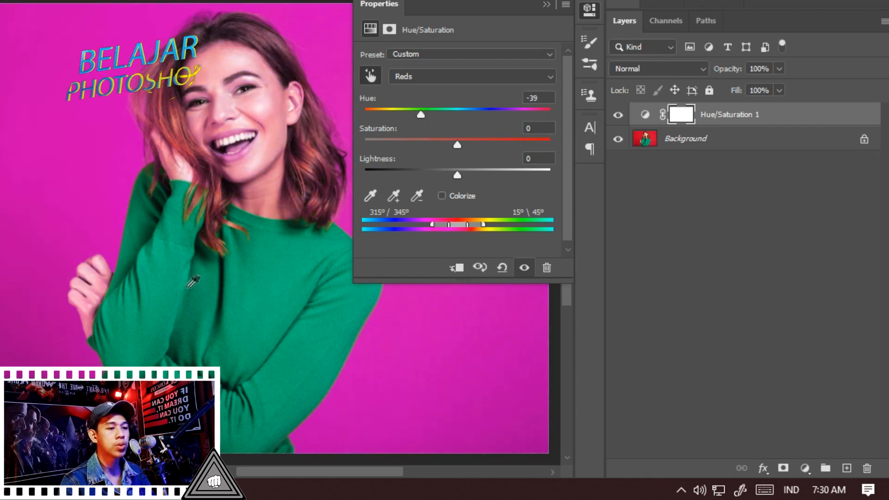
{"action": "key", "text": "ctrl+z"}
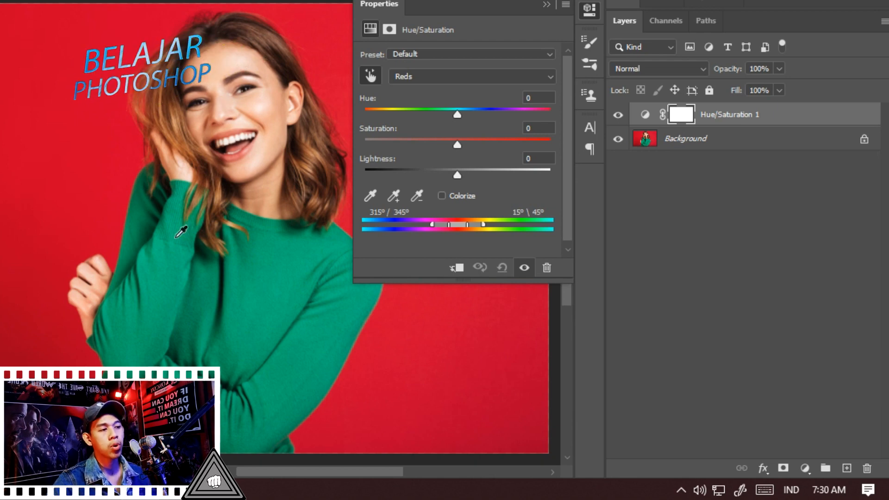
Step: Set the Master hue of the Hue/Saturation adjustment to -104 to turn the background blue, and collapse its settings
{"action": "left_click", "coordinate": [645, 115]}
{"action": "left_click_drag", "start_coordinate": [473, 112], "coordinate": [393, 115]}
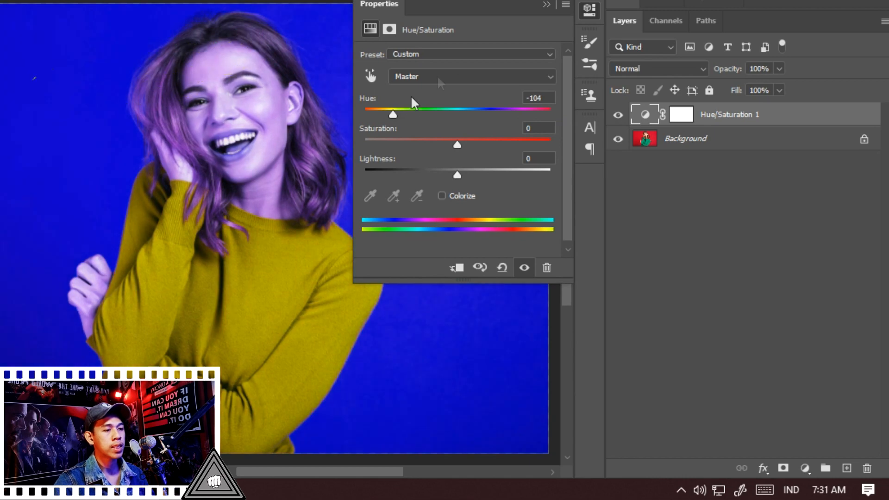
{"action": "left_click", "coordinate": [551, 6]}
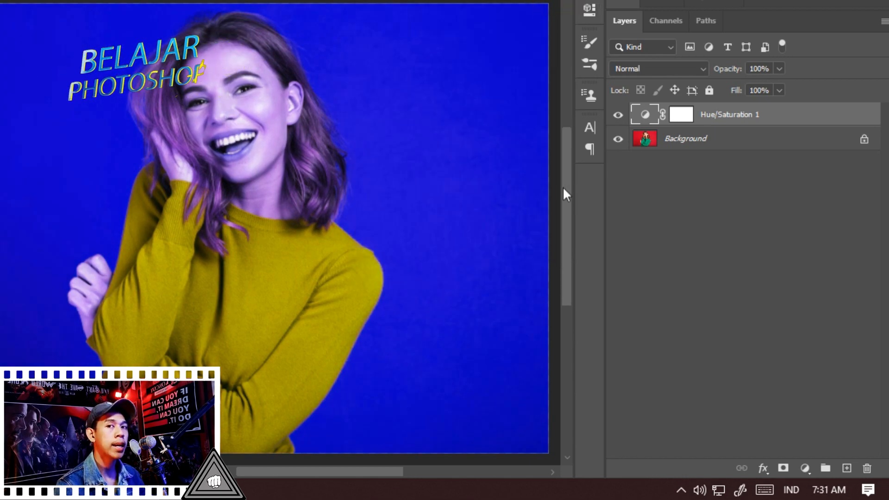
Step: Erase the Hue/Saturation layer mask over the centre of the face, the neck and the sweater's front with a size 300 eraser
{"action": "left_click", "coordinate": [681, 115]}
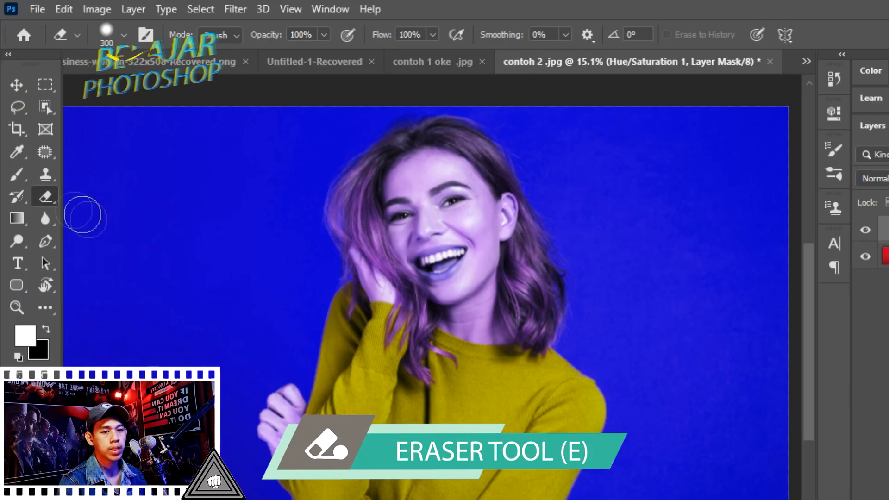
{"action": "left_click", "coordinate": [52, 201]}
{"action": "left_click", "coordinate": [111, 198]}
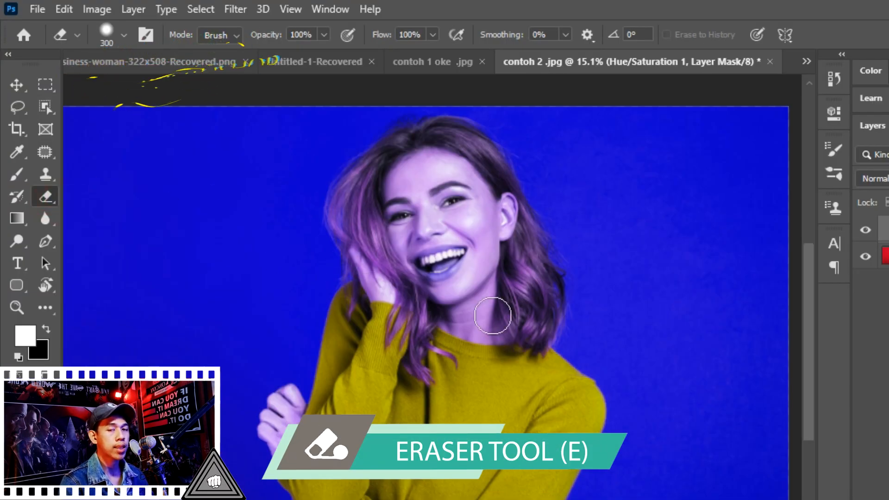
{"action": "scroll", "coordinate": [514, 318], "scroll_direction": "up", "scroll_amount": 3}
{"action": "scroll", "coordinate": [521, 320], "scroll_direction": "up", "scroll_amount": 1}
{"action": "scroll", "coordinate": [520, 318], "scroll_direction": "up", "scroll_amount": 3}
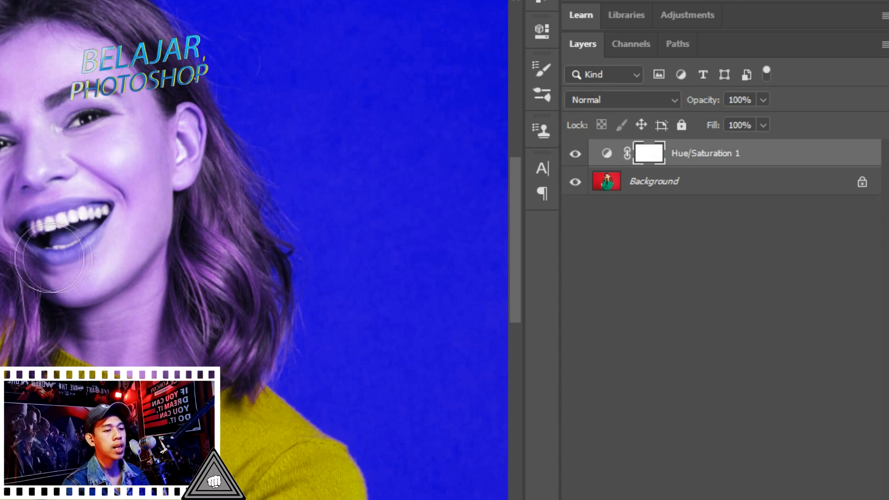
{"action": "mouse_move", "coordinate": [57, 158]}
{"action": "left_mouse_down"}
{"action": "mouse_move", "coordinate": [54, 243]}
{"action": "mouse_move", "coordinate": [85, 334]}
{"action": "mouse_move", "coordinate": [68, 253]}
{"action": "mouse_move", "coordinate": [74, 139]}
{"action": "left_mouse_up"}
{"action": "mouse_move", "coordinate": [100, 198]}
{"action": "left_mouse_down"}
{"action": "mouse_move", "coordinate": [111, 224]}
{"action": "mouse_move", "coordinate": [81, 352]}
{"action": "left_mouse_up"}
{"action": "key", "text": "ctrl+minus"}
{"action": "key", "text": "ctrl+minus"}
{"action": "key", "text": "ctrl+minus"}
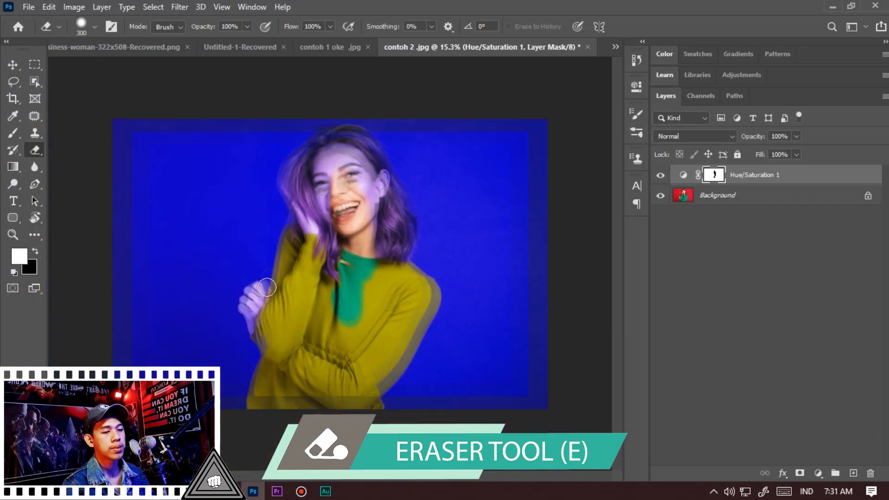
Step: Erase the adjustment mask over the sweater's lower body, the folded forearm and the raised sleeve
{"action": "mouse_move", "coordinate": [322, 243]}
{"action": "left_mouse_down"}
{"action": "mouse_move", "coordinate": [316, 331]}
{"action": "mouse_move", "coordinate": [323, 316]}
{"action": "mouse_move", "coordinate": [326, 337]}
{"action": "mouse_move", "coordinate": [340, 335]}
{"action": "mouse_move", "coordinate": [342, 310]}
{"action": "mouse_move", "coordinate": [336, 384]}
{"action": "mouse_move", "coordinate": [333, 373]}
{"action": "mouse_move", "coordinate": [298, 411]}
{"action": "mouse_move", "coordinate": [308, 407]}
{"action": "mouse_move", "coordinate": [298, 356]}
{"action": "left_mouse_up"}
{"action": "scroll", "coordinate": [299, 357], "scroll_direction": "up", "scroll_amount": 6}
{"action": "left_click_drag", "start_coordinate": [204, 287], "coordinate": [302, 89]}
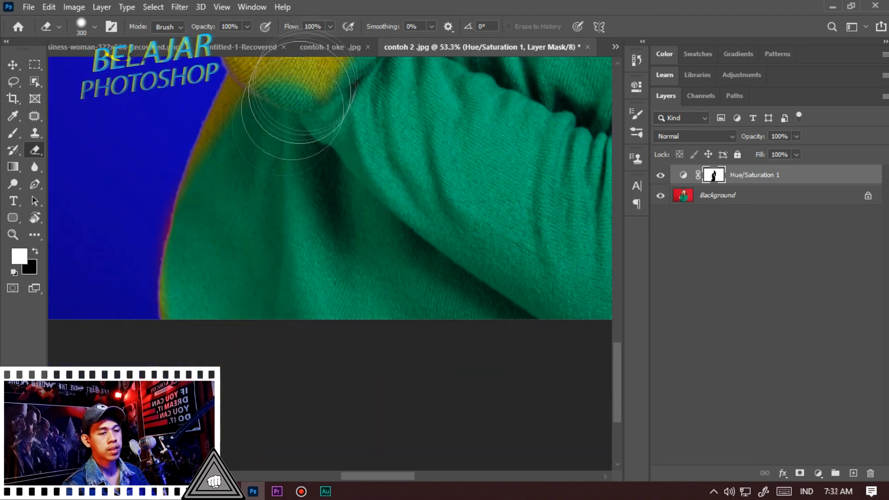
{"action": "scroll", "coordinate": [269, 369], "scroll_direction": "down", "scroll_amount": 5}
{"action": "scroll", "coordinate": [257, 292], "scroll_direction": "up", "scroll_amount": 4}
{"action": "left_click_drag", "start_coordinate": [257, 297], "coordinate": [288, 111]}
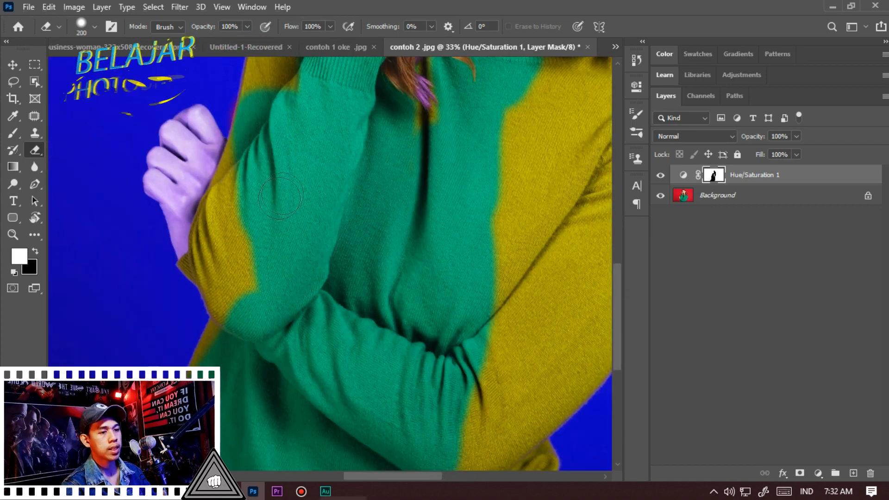
Step: Reduce the eraser size to 125 and erase the mask along the raised arm's outer sleeve and part of the hand
{"action": "key", "text": "bracketleft"}
{"action": "key", "text": "bracketleft"}
{"action": "key", "text": "bracketleft"}
{"action": "key", "text": "bracketleft"}
{"action": "key", "text": "bracketleft"}
{"action": "key", "text": "bracketleft"}
{"action": "left_click_drag", "start_coordinate": [227, 278], "coordinate": [220, 180]}
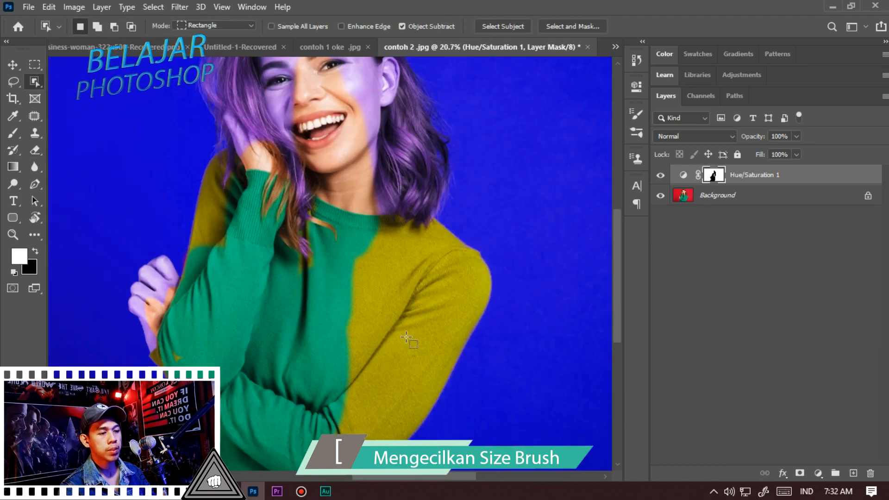
Step: Select the sweater and the hand beside it using the Magic Wand with tolerance 70, adding several areas to the selection
{"action": "key", "text": "shift+w"}
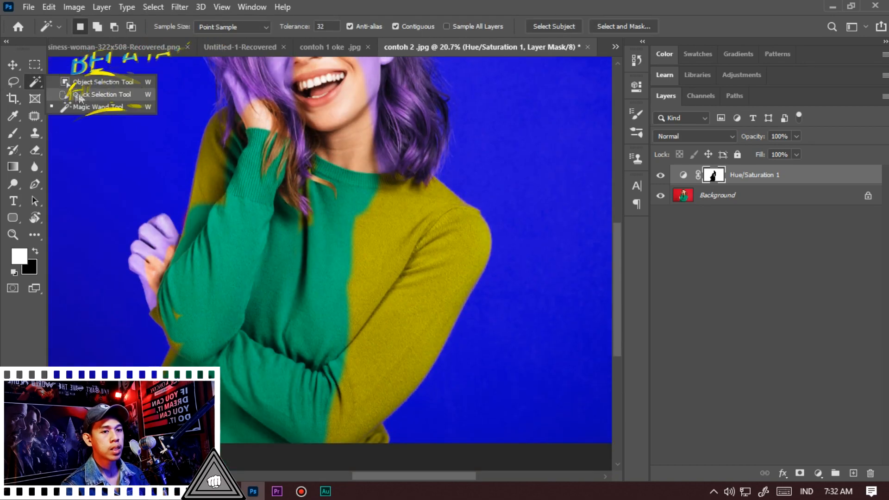
{"action": "left_click", "coordinate": [391, 262]}
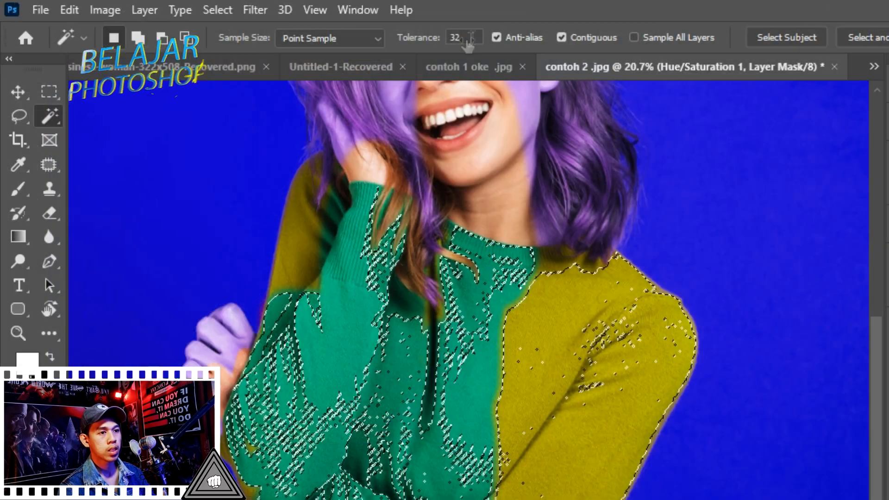
{"action": "double_click", "coordinate": [456, 38]}
{"action": "type", "text": "70"}
{"action": "key", "text": "Return"}
{"action": "left_click", "coordinate": [494, 323], "text": "shift"}
{"action": "left_click", "coordinate": [556, 352], "text": "shift"}
{"action": "scroll", "coordinate": [318, 397], "scroll_direction": "down", "scroll_amount": 2}
{"action": "left_click", "coordinate": [317, 397], "text": "shift"}
{"action": "left_click", "coordinate": [384, 413]}
{"action": "left_click", "coordinate": [459, 441]}
{"action": "left_click", "coordinate": [489, 467]}
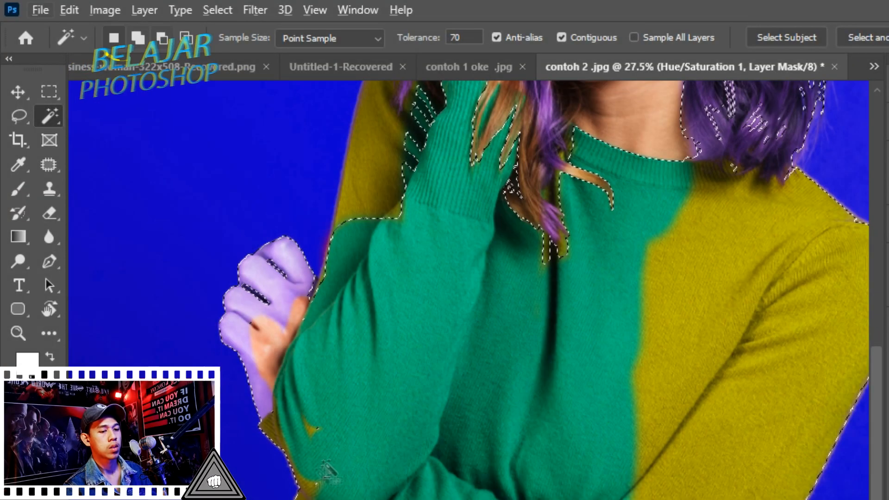
Step: Add the olive shoulder beside the raised arm and the purple hair around the face to the selection
{"action": "scroll", "coordinate": [331, 472], "scroll_direction": "down", "scroll_amount": 3}
{"action": "scroll", "coordinate": [330, 326], "scroll_direction": "up", "scroll_amount": 3}
{"action": "left_click", "coordinate": [330, 327]}
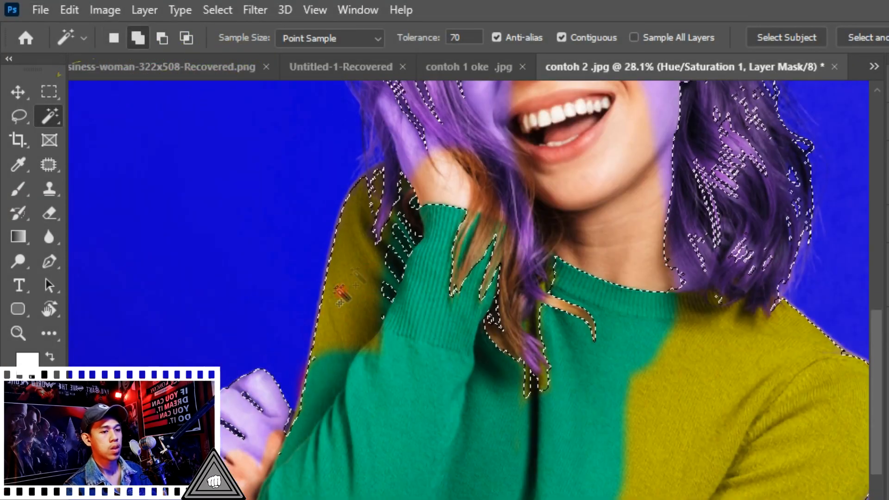
{"action": "left_click", "coordinate": [386, 198]}
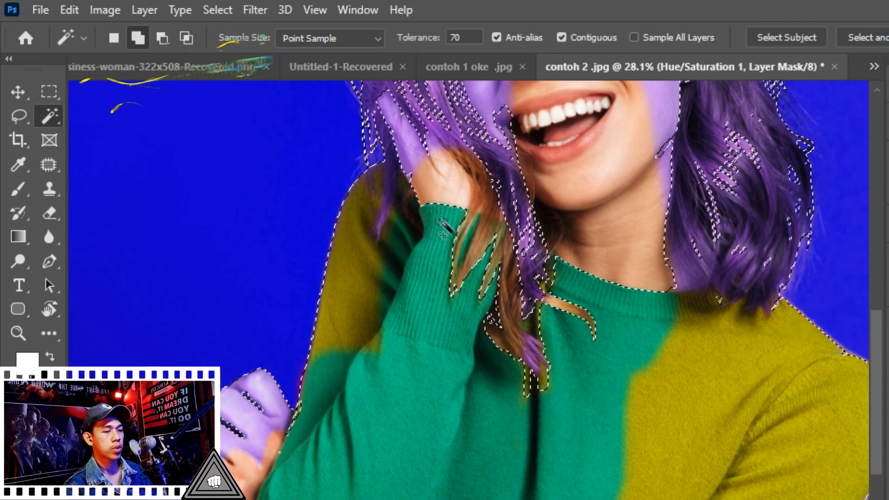
{"action": "scroll", "coordinate": [386, 198], "scroll_direction": "down", "scroll_amount": 3}
{"action": "scroll", "coordinate": [468, 290], "scroll_direction": "up", "scroll_amount": 3}
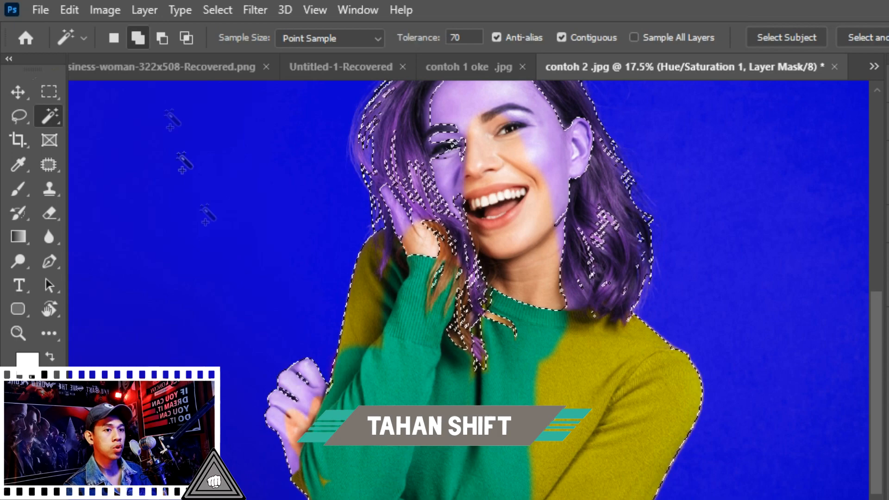
Step: Enlarge the eraser to 900, erase the adjustment mask within the selected sweater, hand and hair, and deselect
{"action": "key", "text": "e"}
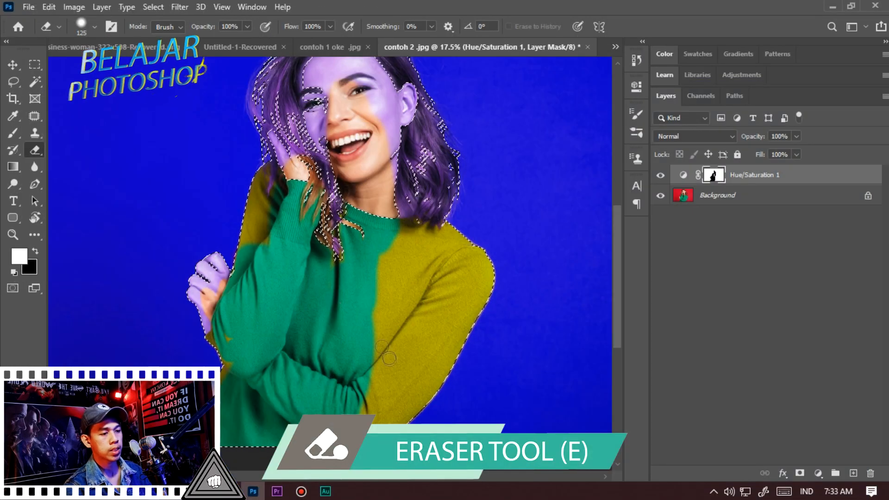
{"action": "key", "text": "bracketright"}
{"action": "key", "text": "bracketright"}
{"action": "key", "text": "bracketright"}
{"action": "key", "text": "bracketright"}
{"action": "key", "text": "bracketright"}
{"action": "key", "text": "bracketright"}
{"action": "key", "text": "bracketright"}
{"action": "key", "text": "bracketright"}
{"action": "key", "text": "bracketright"}
{"action": "key", "text": "bracketright"}
{"action": "key", "text": "bracketright"}
{"action": "key", "text": "bracketright"}
{"action": "mouse_move", "coordinate": [419, 294]}
{"action": "left_mouse_down"}
{"action": "mouse_move", "coordinate": [383, 410]}
{"action": "mouse_move", "coordinate": [460, 368]}
{"action": "mouse_move", "coordinate": [438, 237]}
{"action": "left_mouse_up"}
{"action": "left_click_drag", "start_coordinate": [195, 239], "coordinate": [204, 315]}
{"action": "mouse_move", "coordinate": [303, 105]}
{"action": "left_mouse_down"}
{"action": "mouse_move", "coordinate": [370, 179]}
{"action": "mouse_move", "coordinate": [324, 91]}
{"action": "mouse_move", "coordinate": [324, 195]}
{"action": "left_mouse_up"}
{"action": "scroll", "coordinate": [370, 195], "scroll_direction": "up", "scroll_amount": 3}
{"action": "key", "text": "ctrl+d"}
{"action": "scroll", "coordinate": [357, 324], "scroll_direction": "up", "scroll_amount": 2}
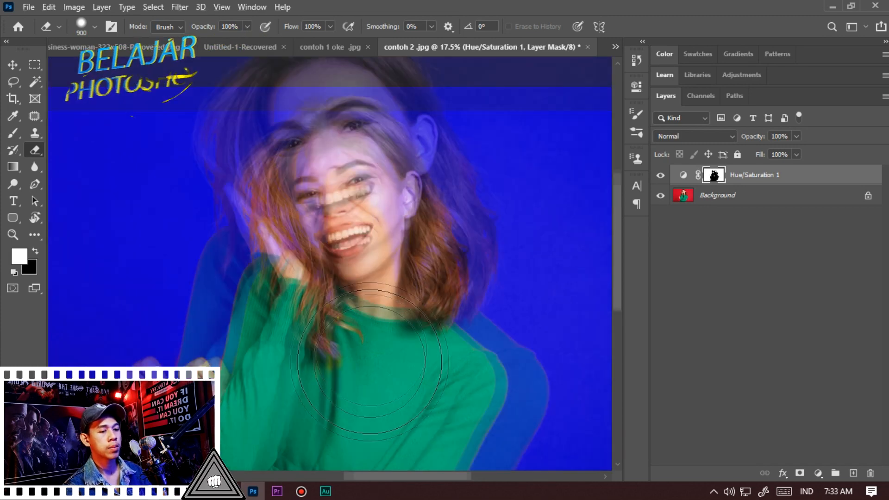
Step: Erase the remaining tint from the hair, forehead and fingers on the mask, reducing the eraser from 500 to 200
{"action": "key", "text": "bracketleft"}
{"action": "key", "text": "bracketleft"}
{"action": "key", "text": "bracketleft"}
{"action": "key", "text": "bracketleft"}
{"action": "mouse_move", "coordinate": [321, 347]}
{"action": "left_mouse_down"}
{"action": "mouse_move", "coordinate": [308, 171]}
{"action": "mouse_move", "coordinate": [315, 148]}
{"action": "mouse_move", "coordinate": [399, 146]}
{"action": "mouse_move", "coordinate": [416, 312]}
{"action": "left_mouse_up"}
{"action": "scroll", "coordinate": [424, 397], "scroll_direction": "down", "scroll_amount": 2}
{"action": "scroll", "coordinate": [338, 178], "scroll_direction": "up", "scroll_amount": 3}
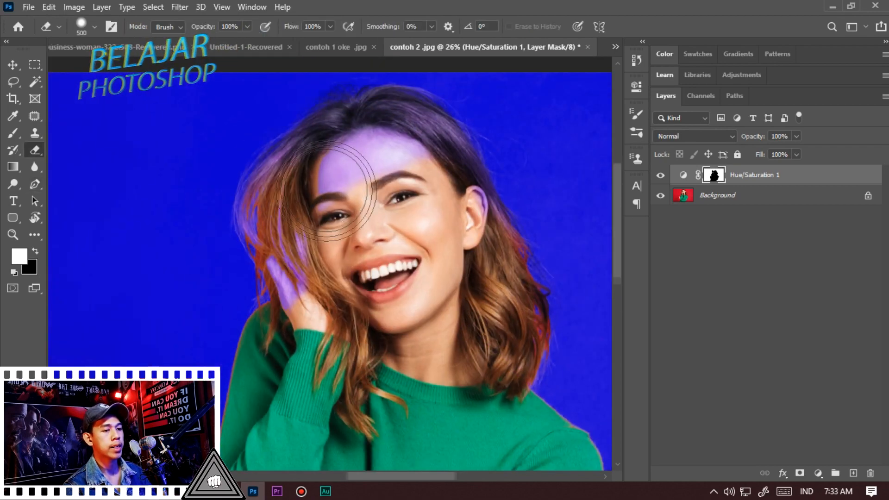
{"action": "key", "text": "bracketleft"}
{"action": "key", "text": "bracketleft"}
{"action": "mouse_move", "coordinate": [289, 283]}
{"action": "left_mouse_down"}
{"action": "mouse_move", "coordinate": [260, 315]}
{"action": "mouse_move", "coordinate": [431, 153]}
{"action": "left_mouse_up"}
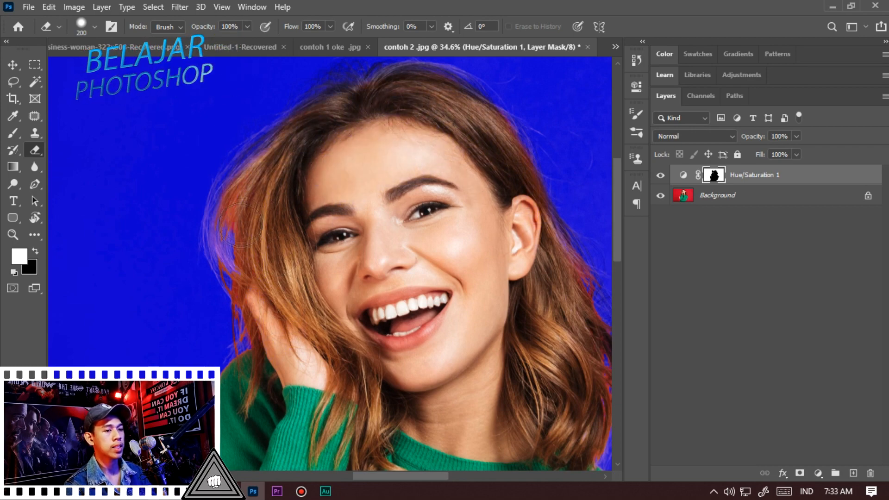
Step: Reopen the Hue/Saturation adjustment of the masked portrait and shift its hue to try other background colours
{"action": "scroll", "coordinate": [273, 296], "scroll_direction": "down", "scroll_amount": 3}
{"action": "scroll", "coordinate": [352, 152], "scroll_direction": "up", "scroll_amount": 2}
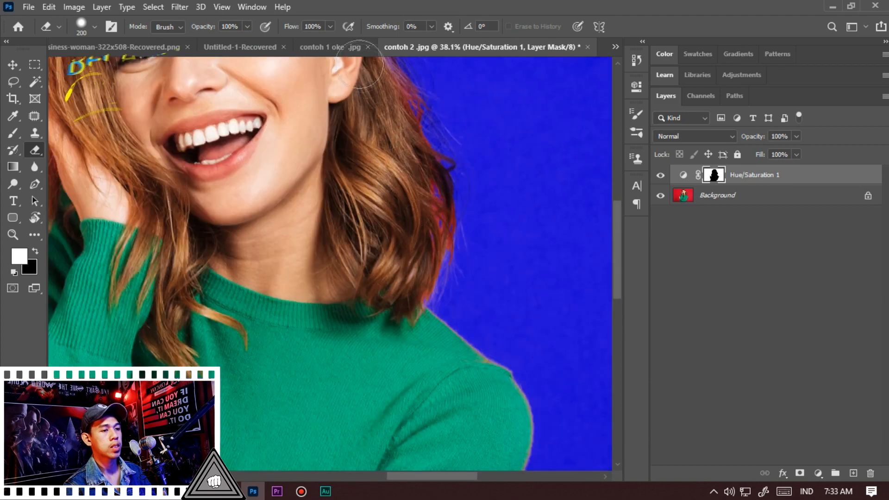
{"action": "scroll", "coordinate": [409, 181], "scroll_direction": "down", "scroll_amount": 3}
{"action": "scroll", "coordinate": [352, 203], "scroll_direction": "up", "scroll_amount": 3}
{"action": "key", "text": "v"}
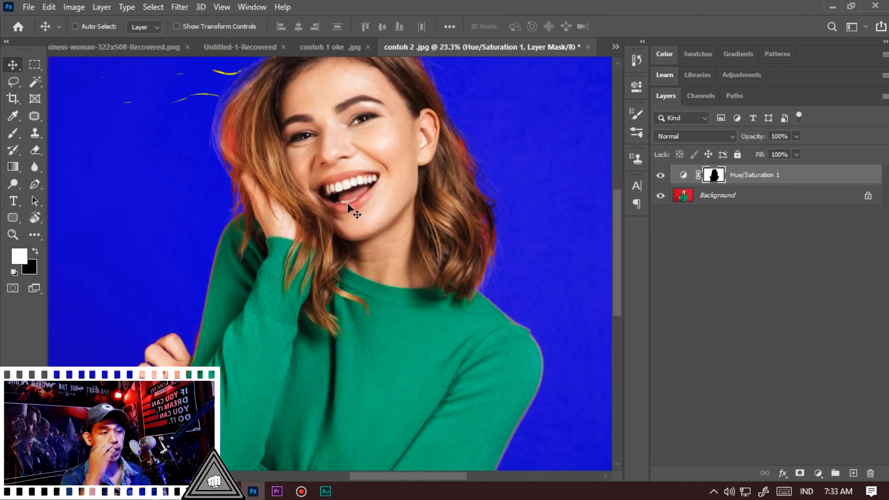
{"action": "scroll", "coordinate": [348, 204], "scroll_direction": "down", "scroll_amount": 3}
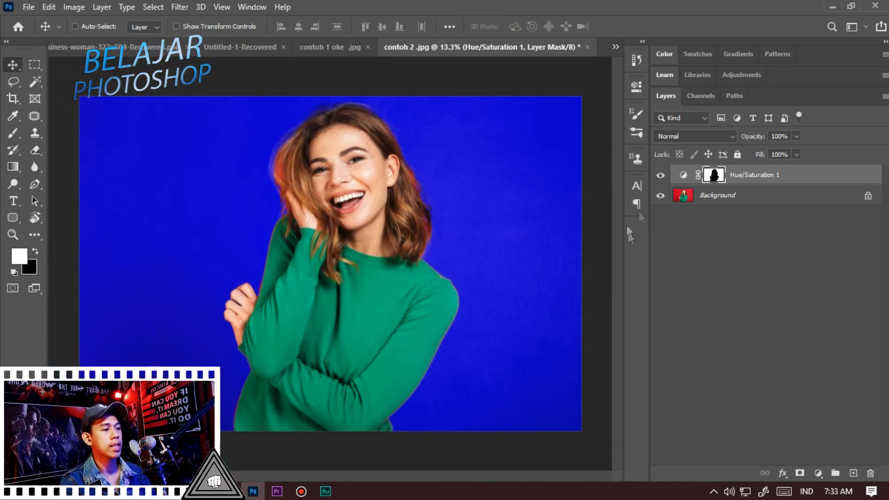
{"action": "double_click", "coordinate": [684, 176]}
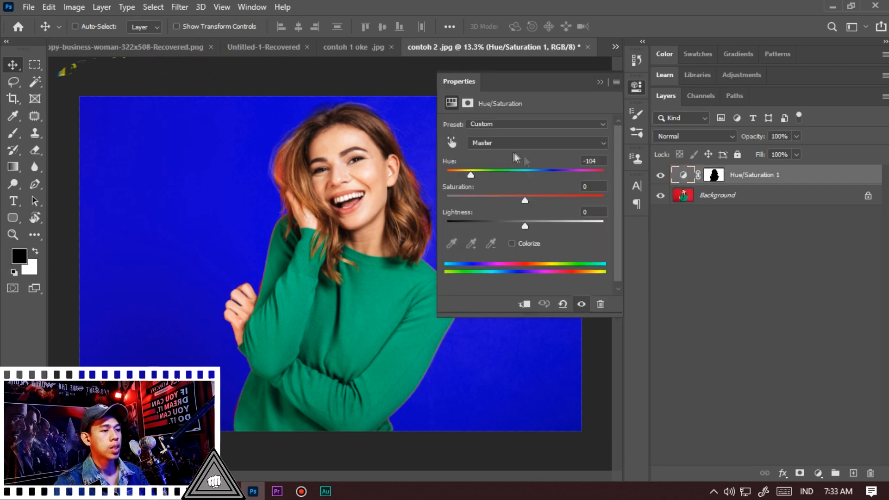
{"action": "left_click_drag", "start_coordinate": [581, 174], "coordinate": [546, 193]}
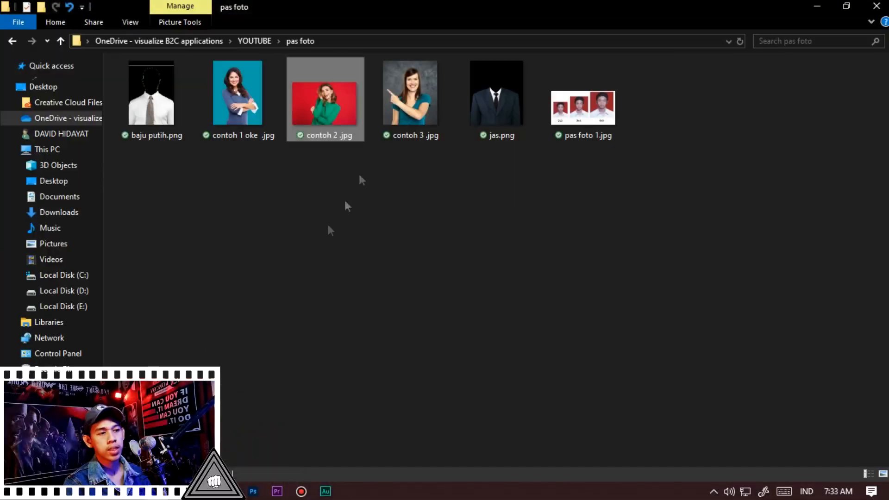
Step: Open contoh 3 .jpg in Photoshop and select the woman with the Object Selection Tool, framing her in a rectangle
{"action": "left_click", "coordinate": [407, 104]}
{"action": "left_click_drag", "start_coordinate": [405, 95], "coordinate": [2, 301]}
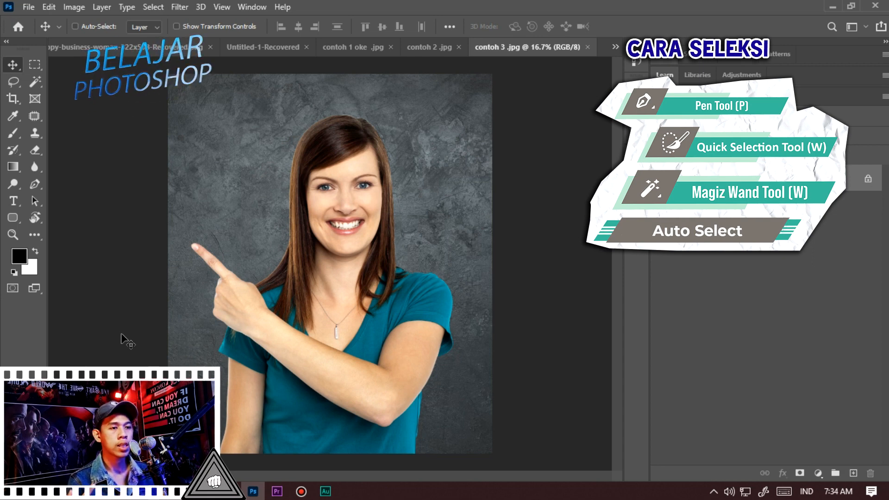
{"action": "key", "text": "w"}
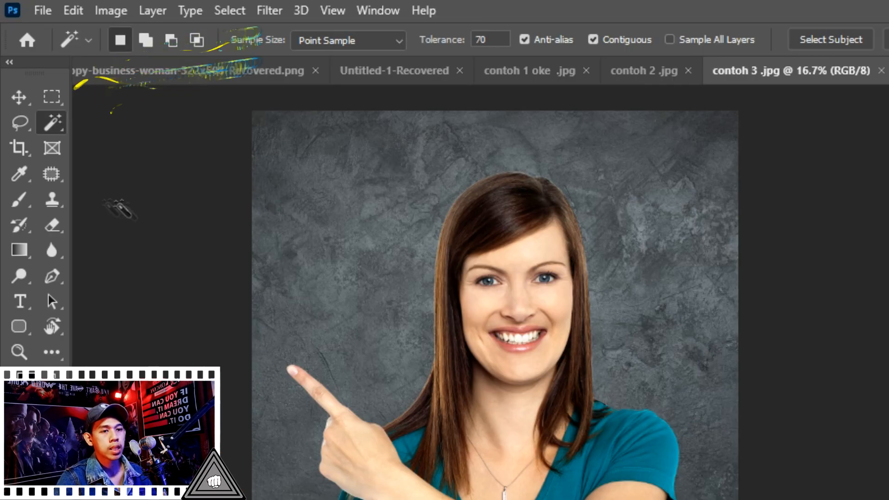
{"action": "right_click", "coordinate": [53, 119]}
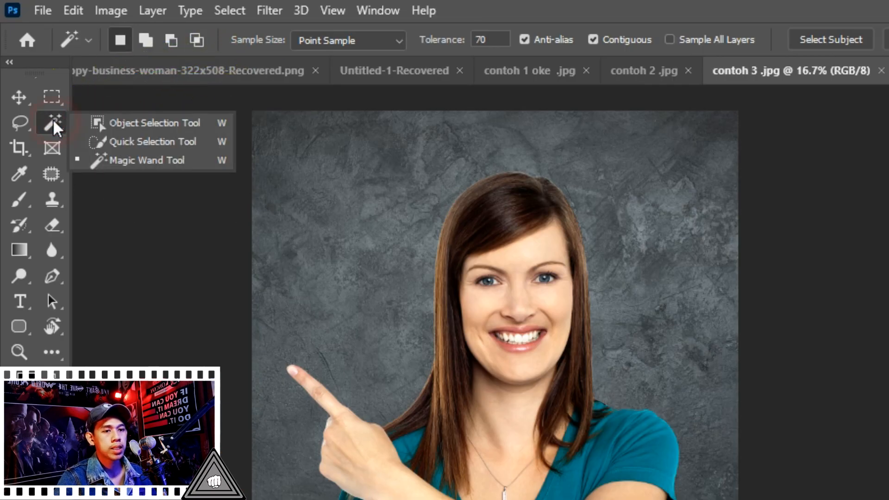
{"action": "left_click", "coordinate": [169, 124]}
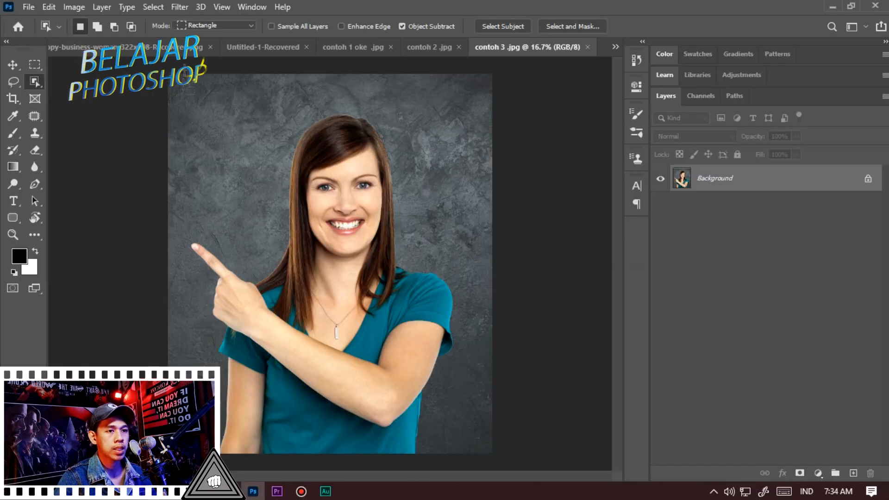
{"action": "left_click_drag", "start_coordinate": [187, 100], "coordinate": [479, 485]}
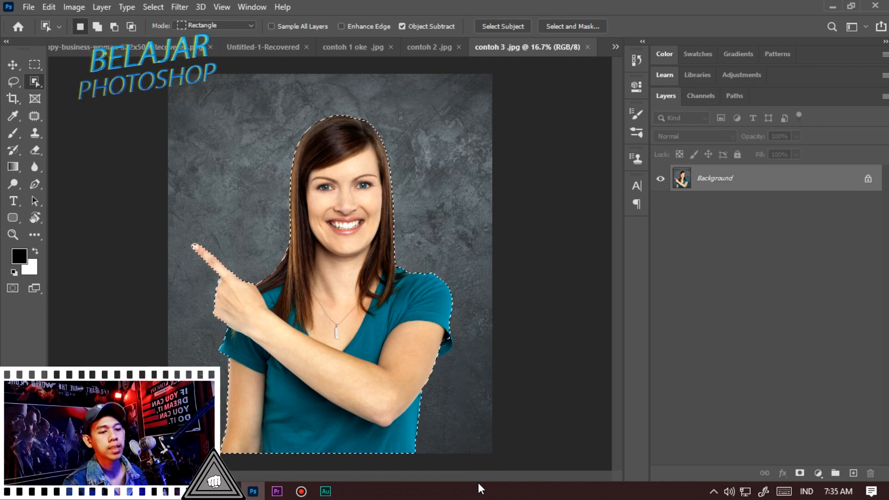
Step: Add the missed inner part of the teal sleeve beside the upper arm to the selection
{"action": "scroll", "coordinate": [484, 351], "scroll_direction": "up", "scroll_amount": 6}
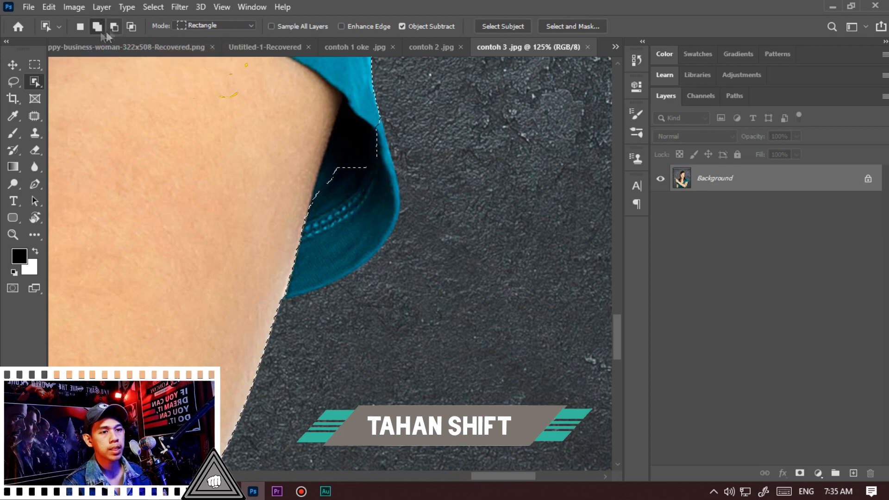
{"action": "left_click_drag", "start_coordinate": [233, 79], "coordinate": [394, 281]}
{"action": "left_click_drag", "start_coordinate": [429, 323], "coordinate": [429, 323]}
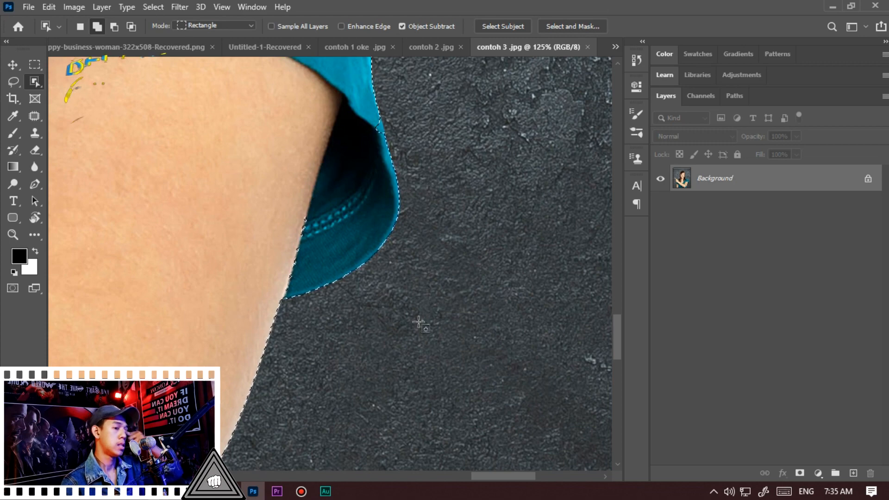
{"action": "scroll", "coordinate": [419, 322], "scroll_direction": "down", "scroll_amount": 10}
{"action": "scroll", "coordinate": [466, 348], "scroll_direction": "up", "scroll_amount": 2}
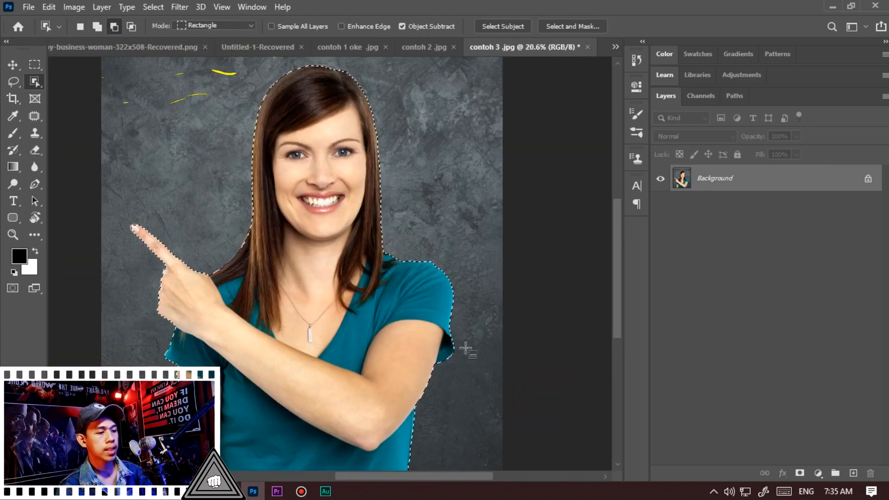
{"action": "scroll", "coordinate": [466, 349], "scroll_direction": "down", "scroll_amount": 2}
{"action": "key", "text": "v"}
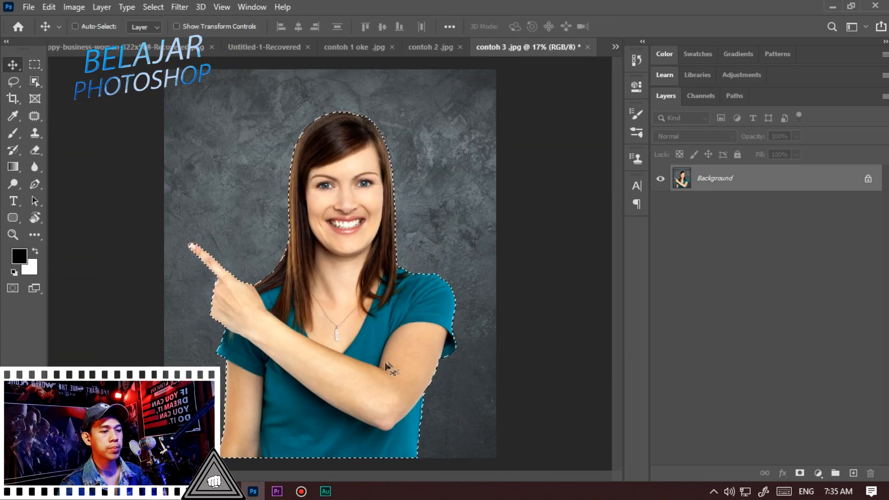
Step: Invert the selection to cover the grey backdrop and add a Solid Color fill layer in red ff0000
{"action": "key", "text": "ctrl+shift+i"}
{"action": "key", "text": "ctrl+shift+i"}
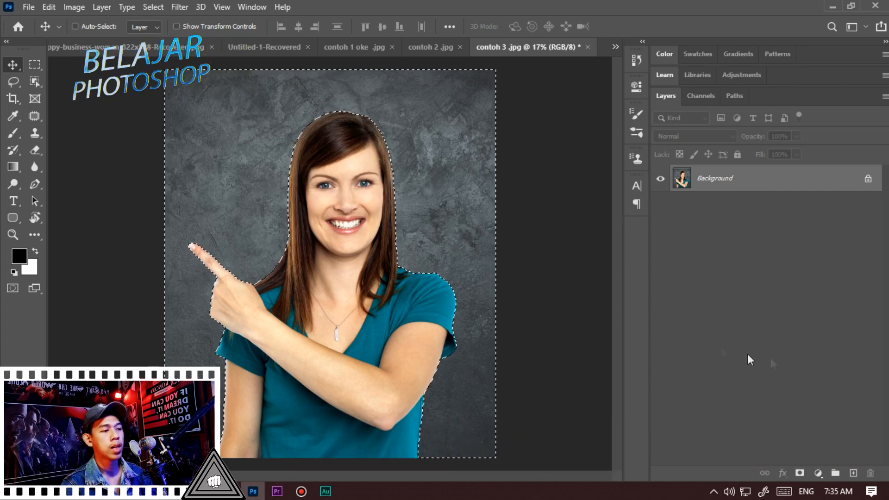
{"action": "left_click", "coordinate": [818, 473]}
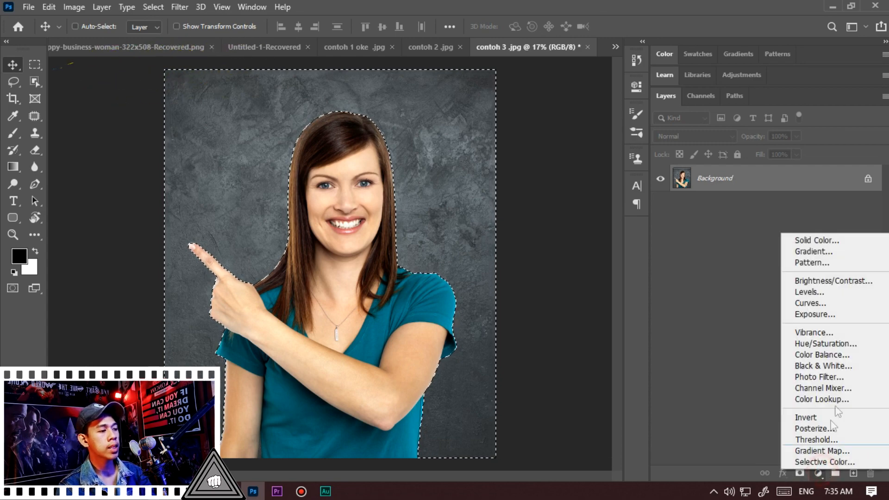
{"action": "left_click", "coordinate": [855, 242]}
{"action": "left_click_drag", "start_coordinate": [643, 228], "coordinate": [703, 154]}
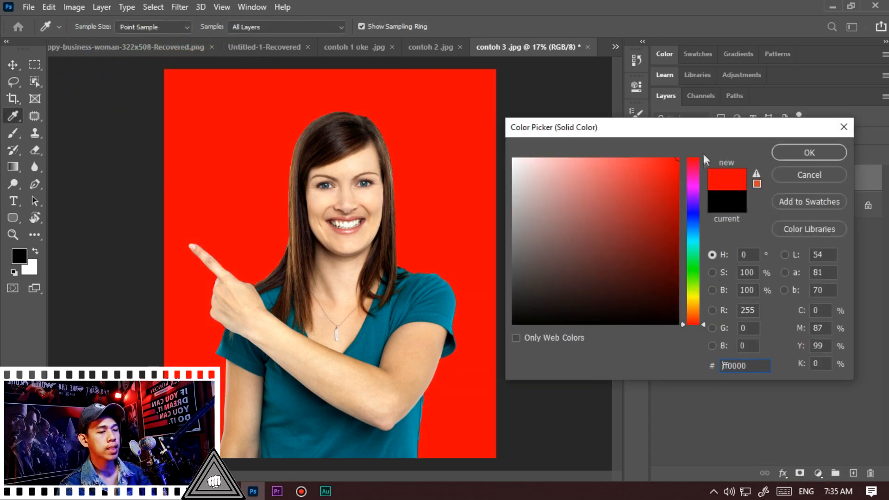
{"action": "left_click", "coordinate": [828, 152]}
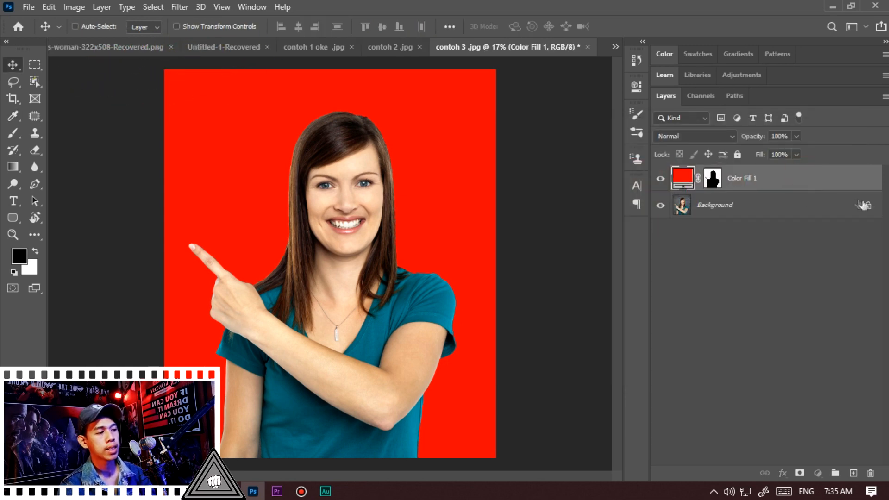
Step: Unlock the Background layer and set the red fill's magenta and yellow to 100%
{"action": "left_click", "coordinate": [868, 207]}
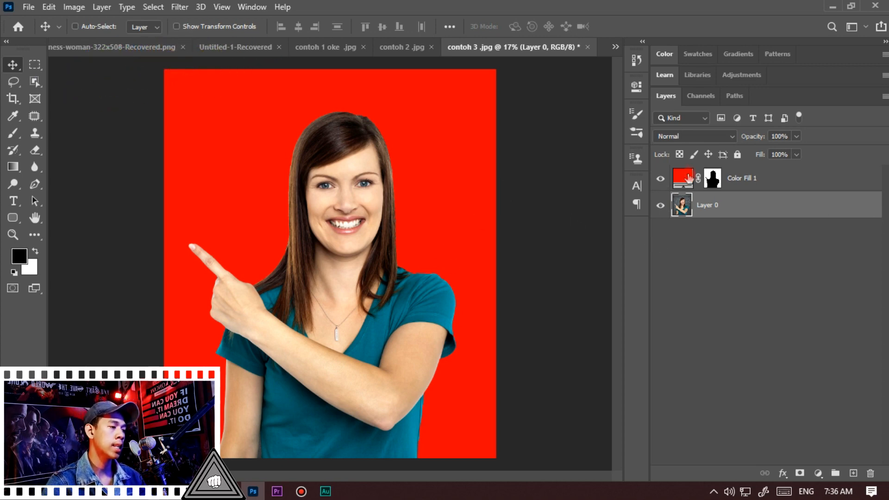
{"action": "double_click", "coordinate": [688, 179]}
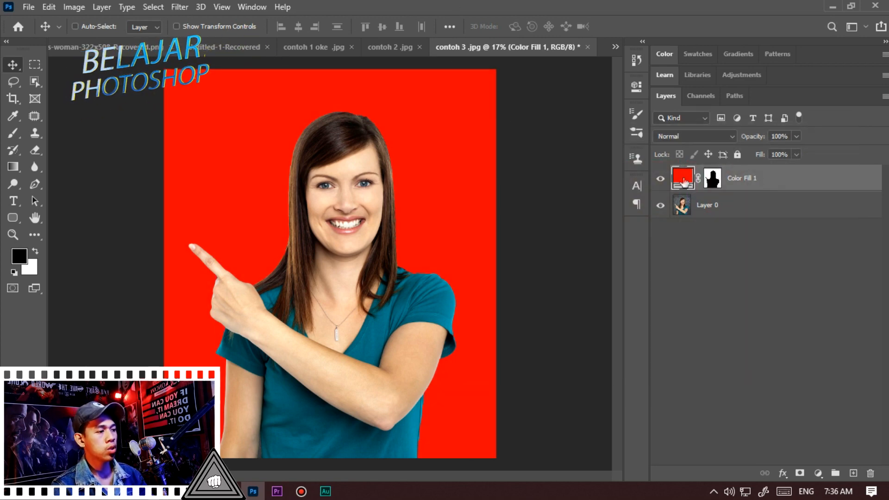
{"action": "double_click", "coordinate": [684, 180]}
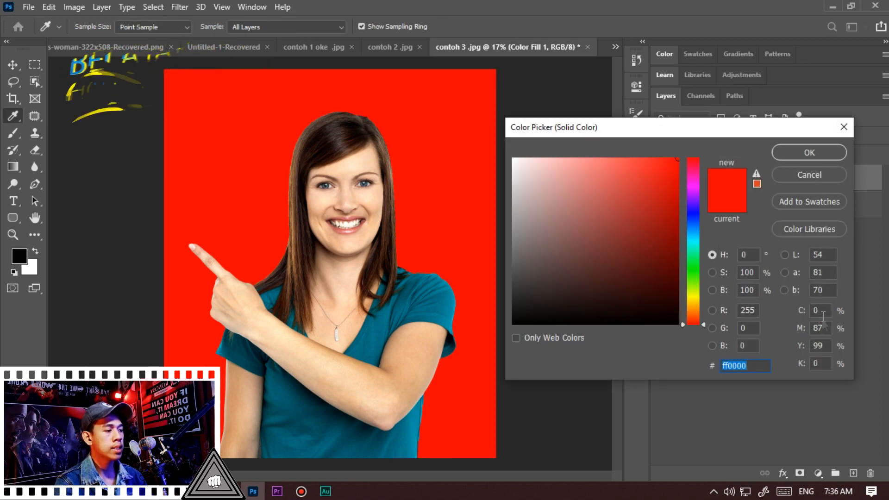
{"action": "type", "text": "100"}
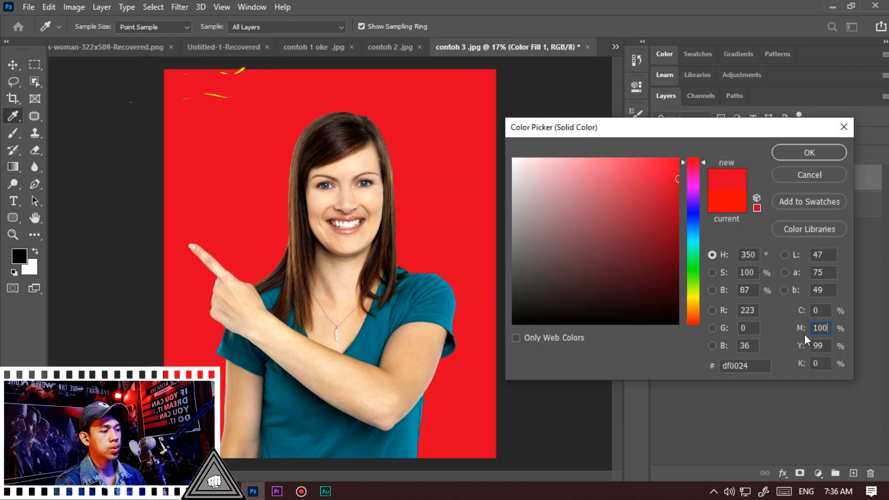
{"action": "type", "text": "100"}
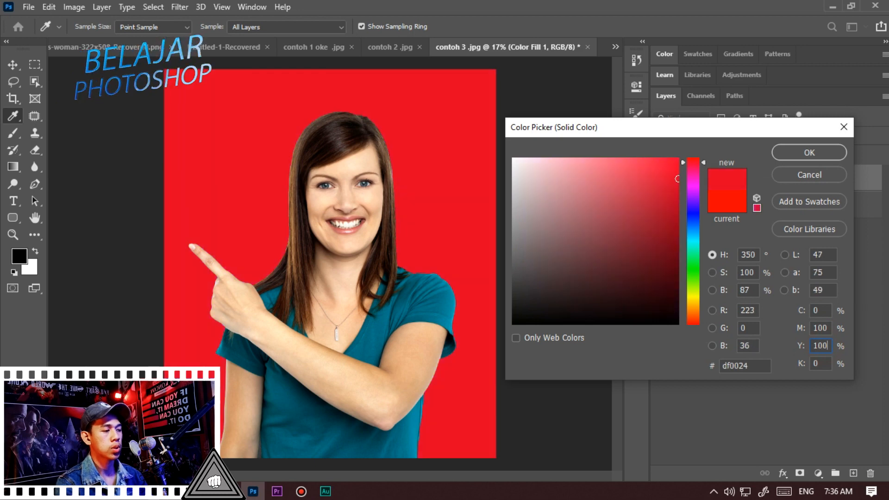
{"action": "left_click", "coordinate": [797, 152]}
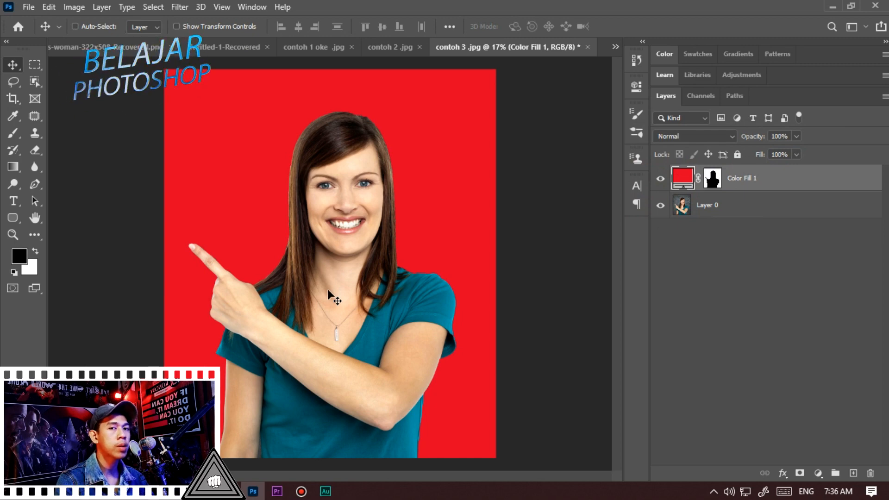
Step: Recolour the fill layer to blue 0000ff and preview the image in CMYK proof colours
{"action": "double_click", "coordinate": [686, 176]}
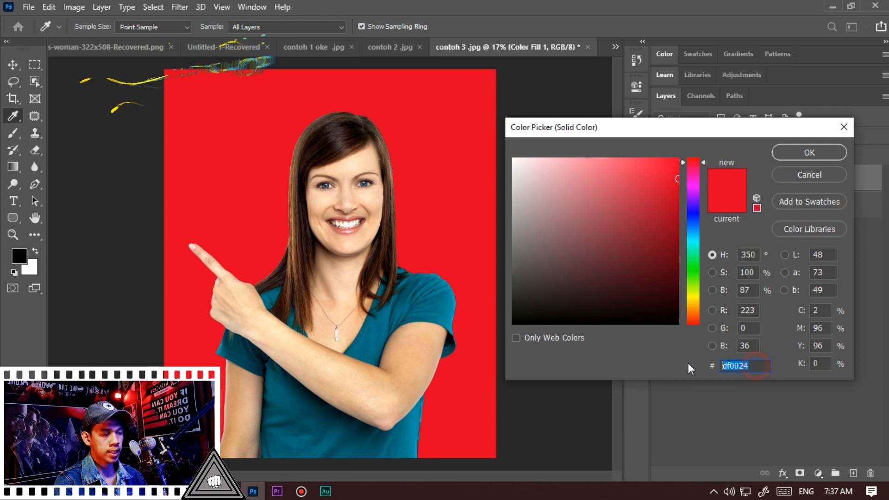
{"action": "type", "text": "00ff"}
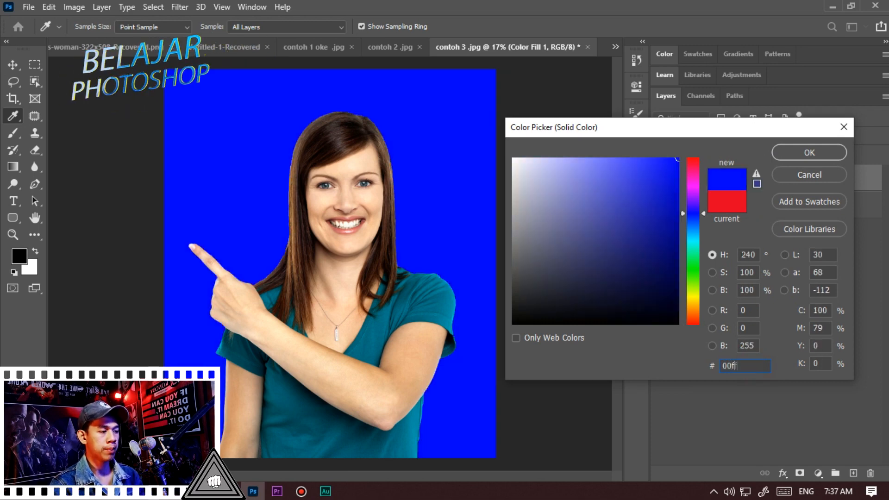
{"action": "type", "text": "00ff"}
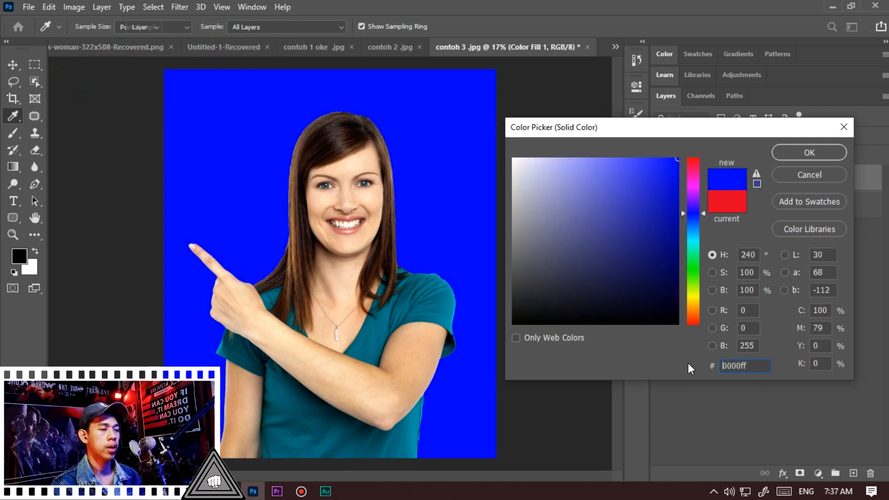
{"action": "key", "text": "Return"}
{"action": "key", "text": "ctrl+y"}
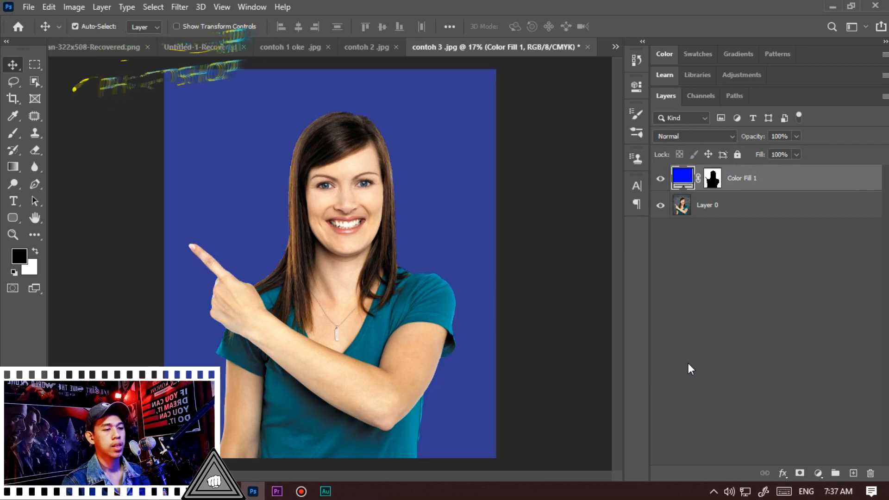
{"action": "key", "text": "ctrl+z"}
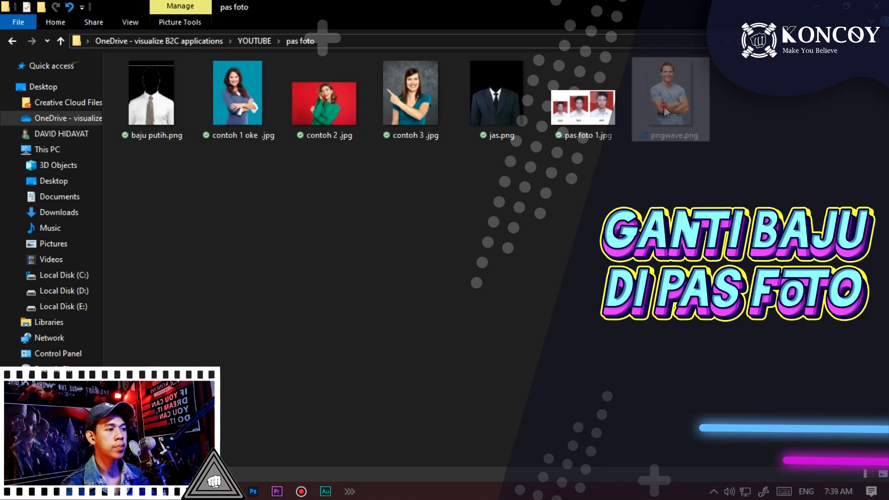
Step: Preview pngwave.png in the photo viewer and open jas.png from the pas foto folder in Photoshop
{"action": "double_click", "coordinate": [665, 112]}
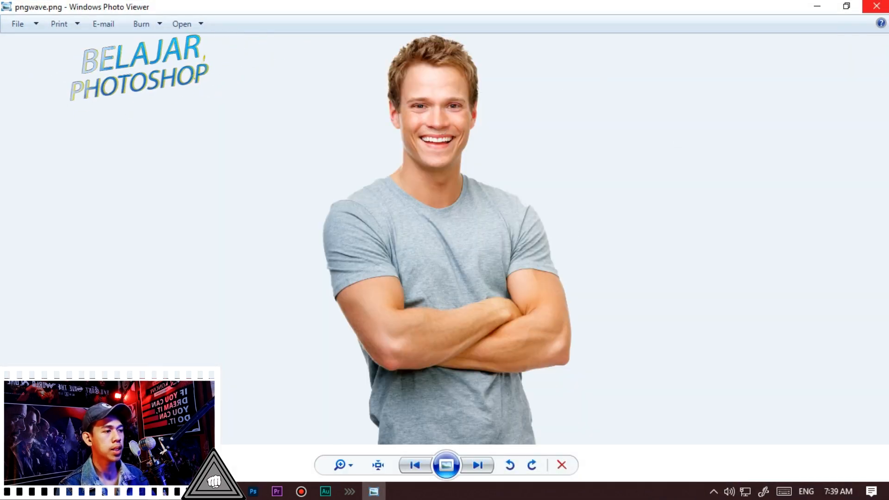
{"action": "left_click", "coordinate": [876, 6]}
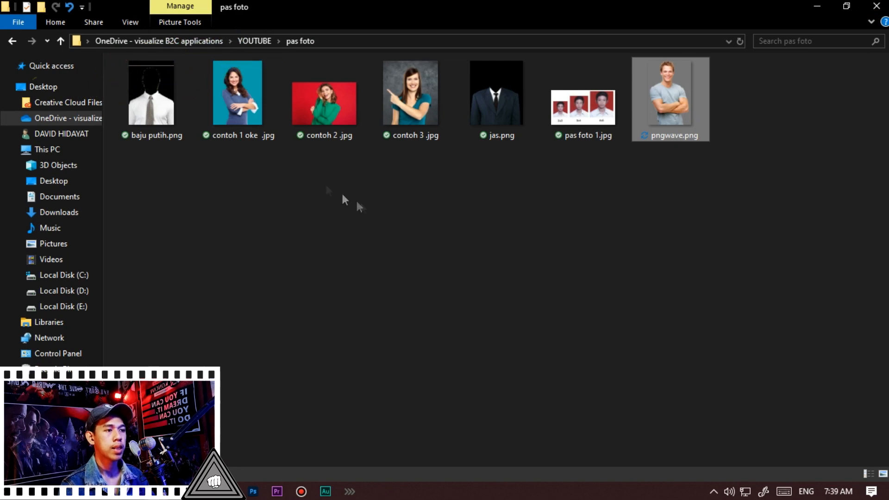
{"action": "mouse_move", "coordinate": [507, 123]}
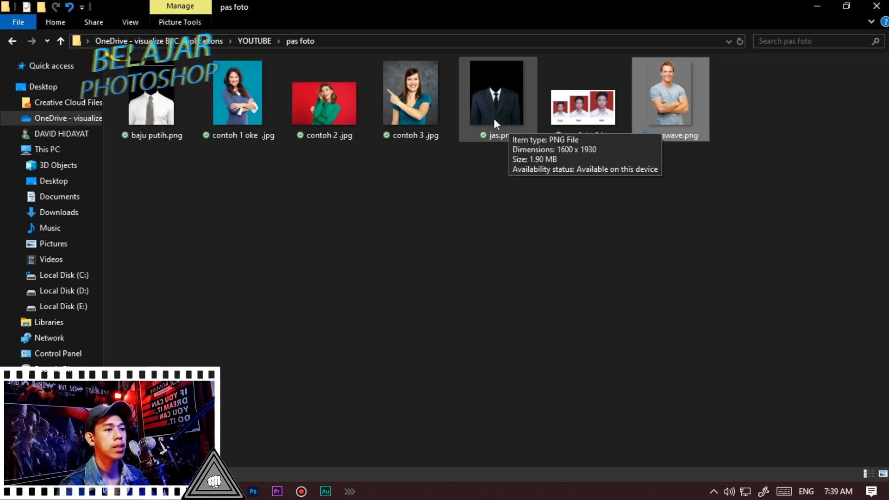
{"action": "left_click_drag", "start_coordinate": [466, 99], "coordinate": [366, 278]}
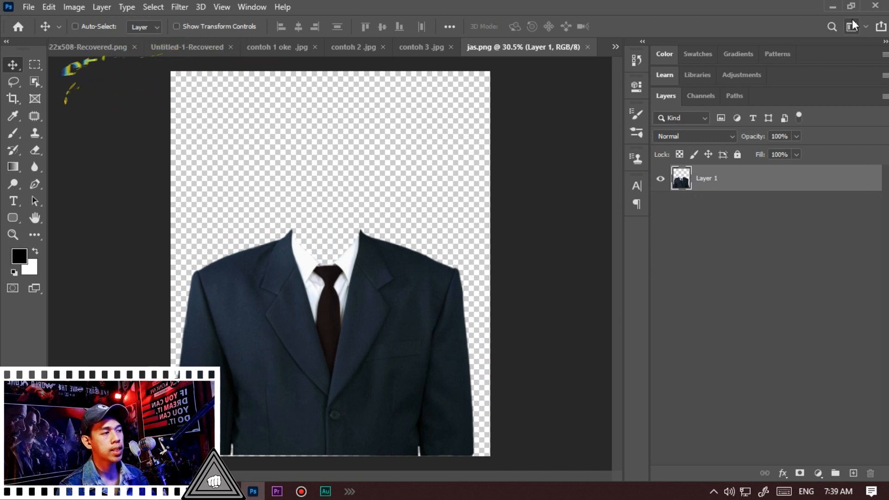
Step: Place pngwave.png into the jas.png document, scaled to about 233%, with the man's head above the suit collar
{"action": "left_click", "coordinate": [833, 5]}
{"action": "left_click_drag", "start_coordinate": [669, 100], "coordinate": [345, 275]}
{"action": "left_click_drag", "start_coordinate": [382, 175], "coordinate": [458, 74]}
{"action": "left_click_drag", "start_coordinate": [411, 138], "coordinate": [399, 200]}
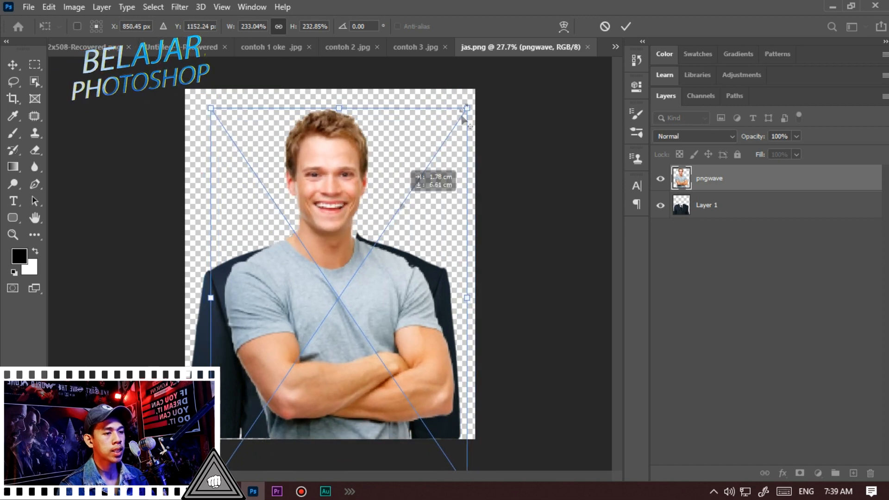
{"action": "mouse_move", "coordinate": [464, 104]}
{"action": "left_mouse_down"}
{"action": "mouse_move", "coordinate": [469, 93]}
{"action": "mouse_move", "coordinate": [467, 103]}
{"action": "left_mouse_up"}
{"action": "key", "text": "Return"}
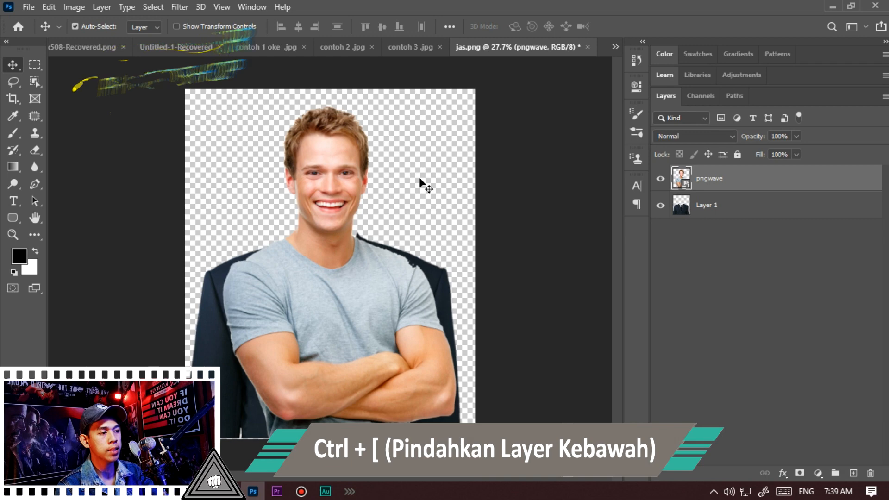
Step: Move the pngwave layer below the suit layer, scale it to about 252% and shift the man's neck into the collar
{"action": "key", "text": "ctrl+bracketleft"}
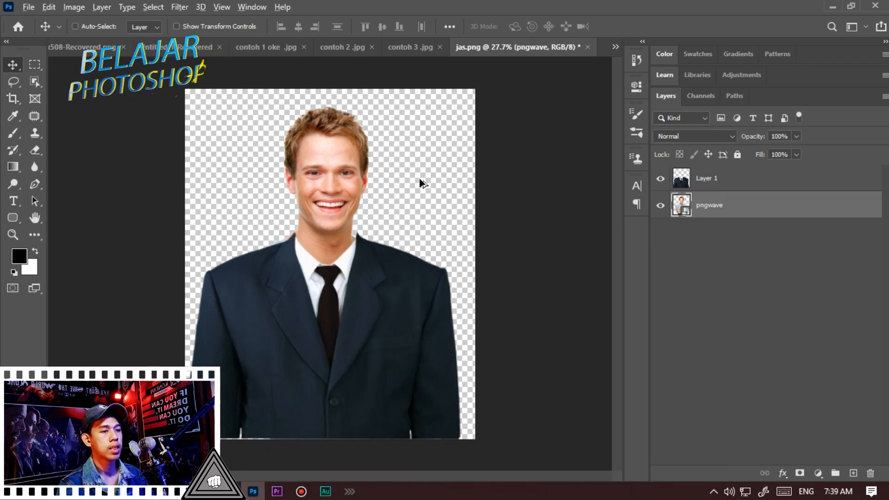
{"action": "scroll", "coordinate": [419, 177], "scroll_direction": "down", "scroll_amount": 1}
{"action": "key", "text": "ctrl+t"}
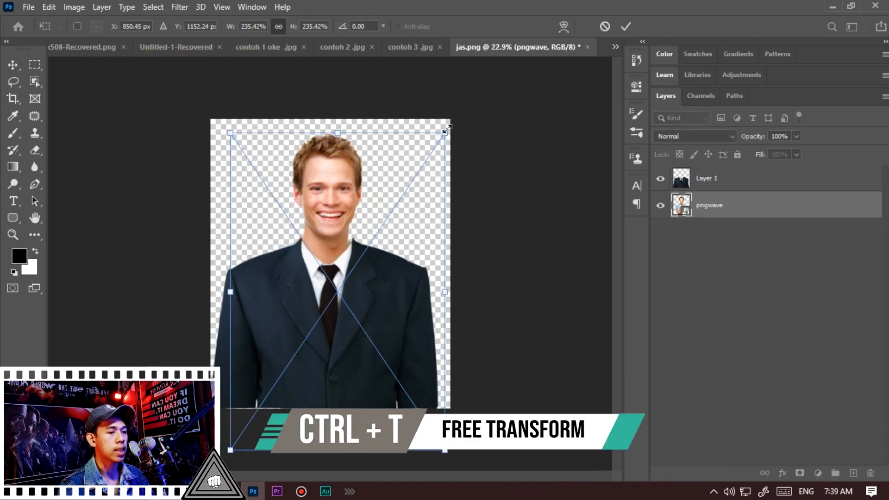
{"action": "left_click_drag", "start_coordinate": [446, 130], "coordinate": [452, 122]}
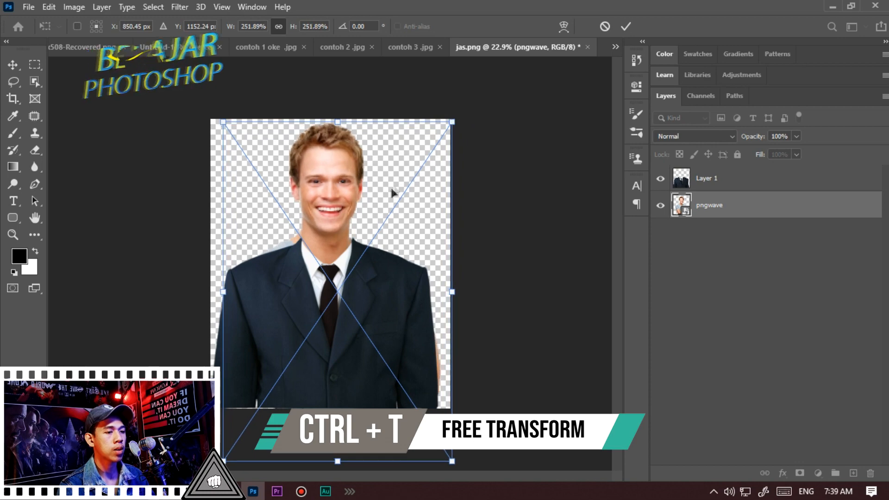
{"action": "key", "text": "ctrl+Return"}
{"action": "scroll", "coordinate": [370, 223], "scroll_direction": "up", "scroll_amount": 5}
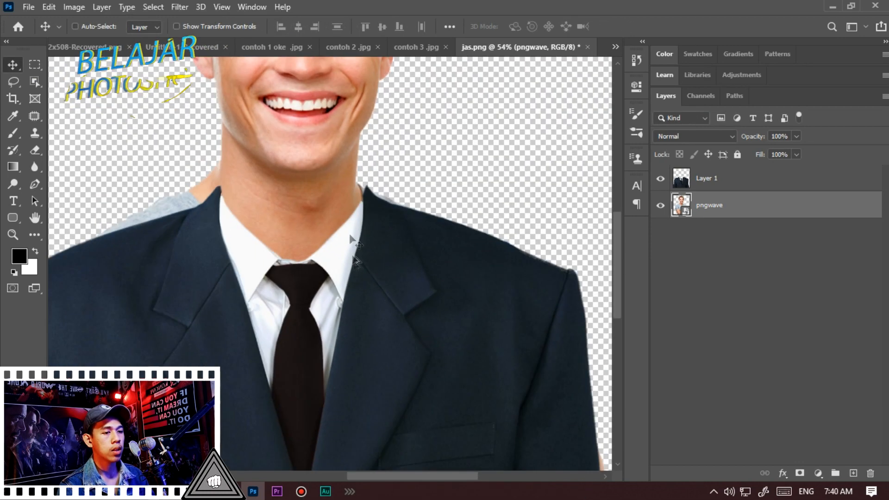
{"action": "left_click_drag", "start_coordinate": [352, 229], "coordinate": [348, 259]}
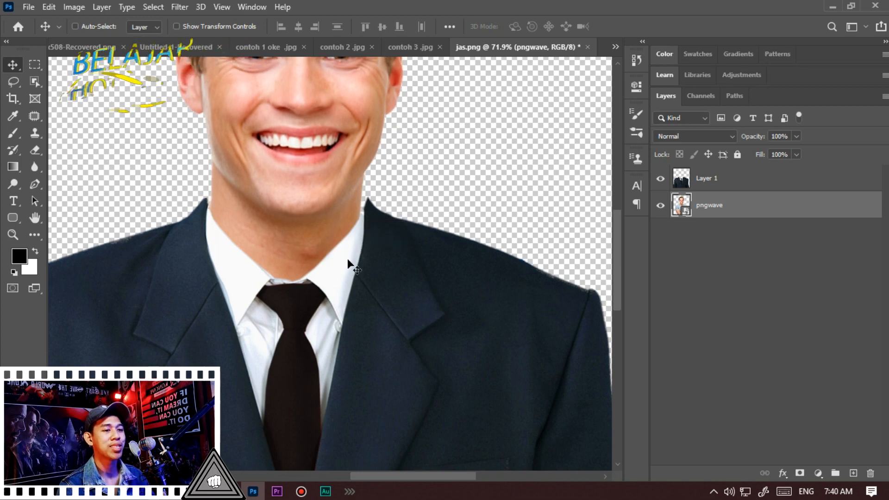
Step: Nudge the pngwave layer left to centre the man's head above the suit's tie
{"action": "scroll", "coordinate": [348, 259], "scroll_direction": "down", "scroll_amount": 5}
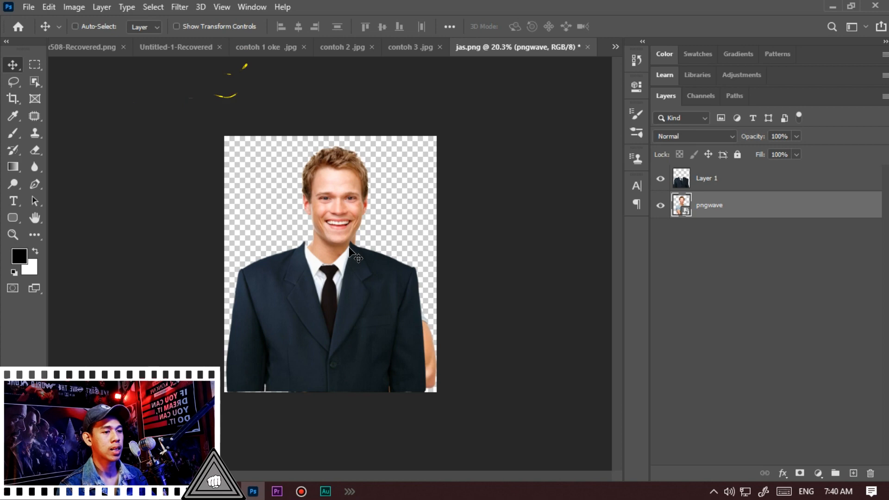
{"action": "key", "text": "shift+Left"}
{"action": "key", "text": "shift+Left"}
{"action": "key", "text": "shift+Left"}
{"action": "key", "text": "shift+Left"}
{"action": "key", "text": "shift+Left"}
{"action": "key", "text": "shift+Left"}
{"action": "key", "text": "shift+Left"}
{"action": "key", "text": "shift+Left"}
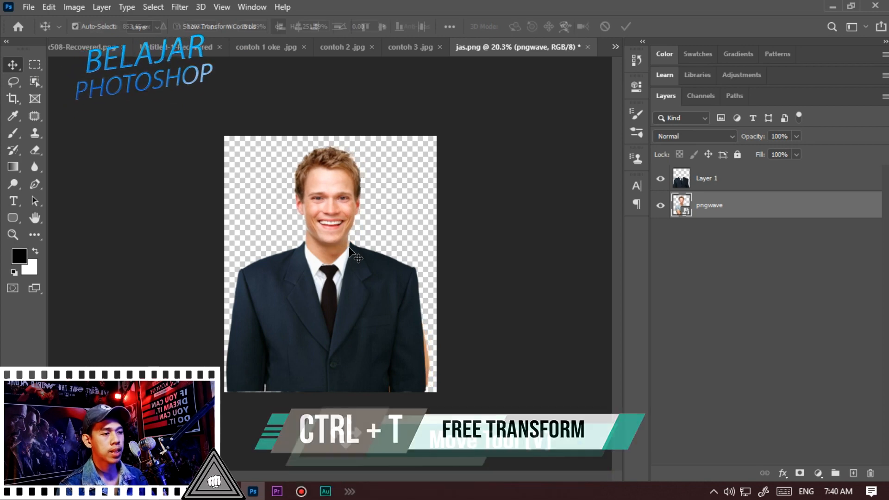
Step: Enlarge the man slightly with Free Transform and check how his neck fits the suit collar
{"action": "key", "text": "ctrl+t"}
{"action": "left_click_drag", "start_coordinate": [438, 147], "coordinate": [440, 142]}
{"action": "double_click", "coordinate": [406, 202]}
{"action": "scroll", "coordinate": [326, 265], "scroll_direction": "up", "scroll_amount": 5}
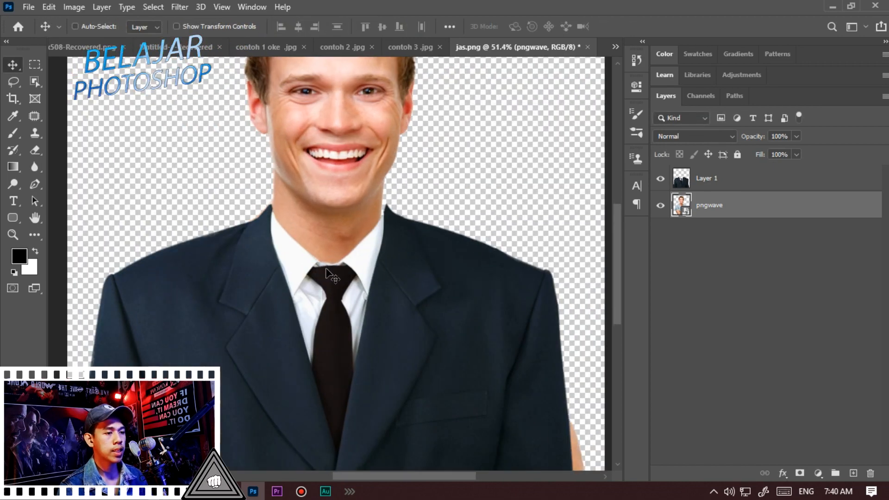
{"action": "scroll", "coordinate": [392, 121], "scroll_direction": "up", "scroll_amount": 4}
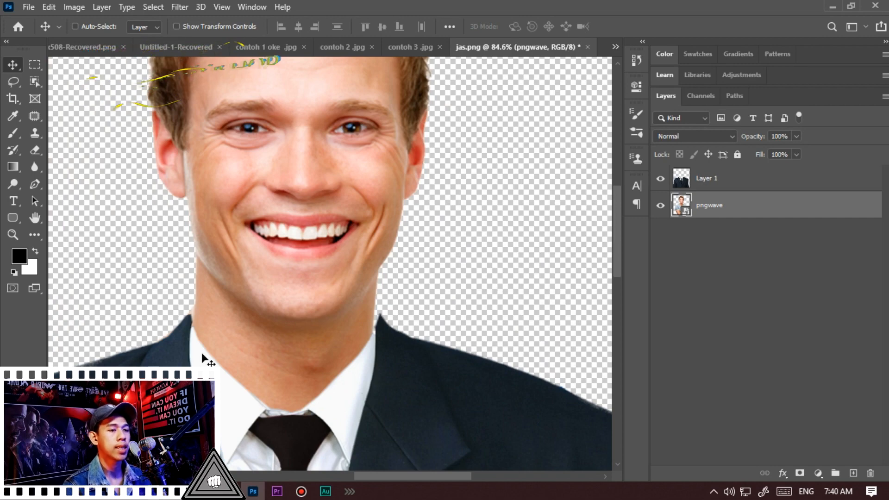
{"action": "scroll", "coordinate": [210, 349], "scroll_direction": "down", "scroll_amount": 7}
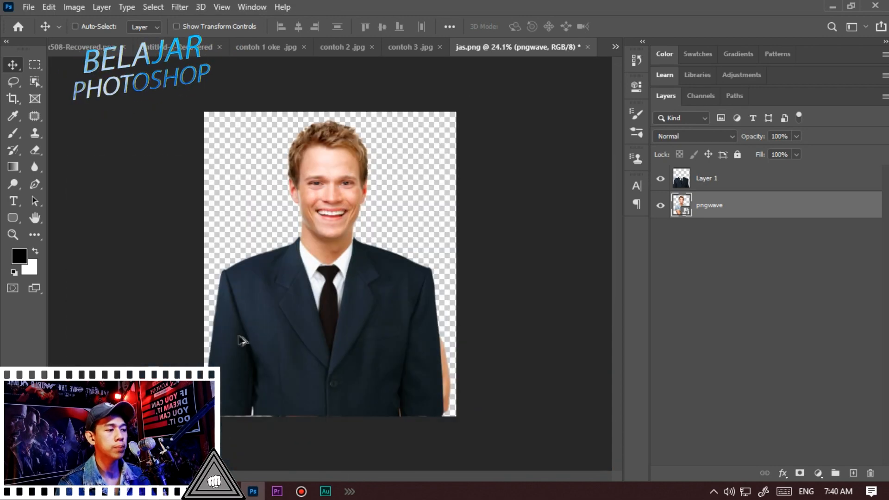
Step: Start Puppet Warp on the suit layer and pin both collar tips, both shoulders and the lower edge of the jacket
{"action": "left_click", "coordinate": [744, 185]}
{"action": "key", "text": "ctrl+0"}
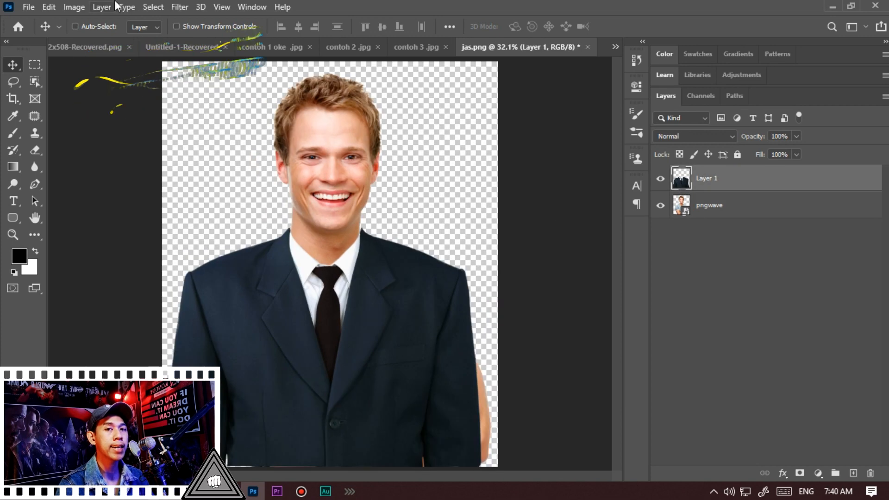
{"action": "left_click", "coordinate": [48, 6]}
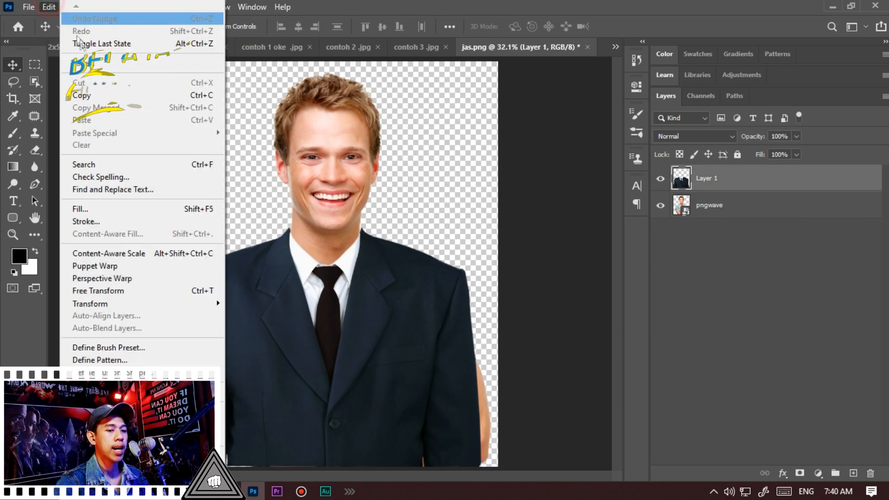
{"action": "left_click", "coordinate": [139, 265]}
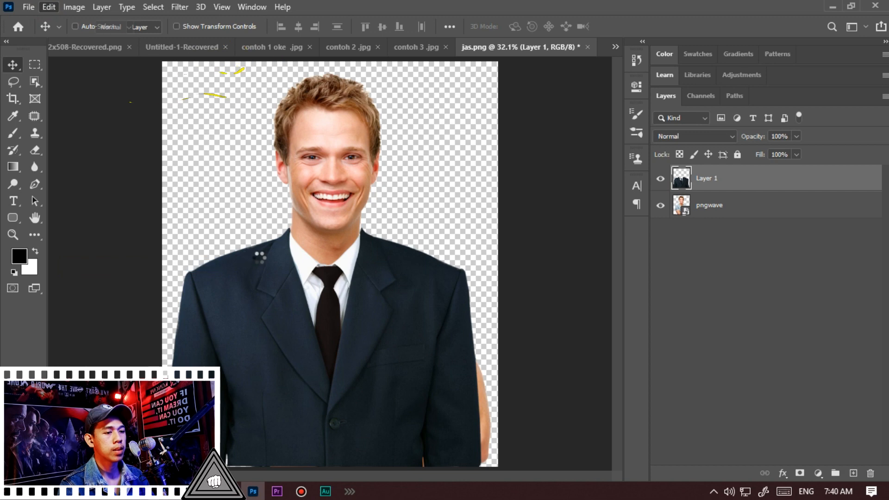
{"action": "left_click", "coordinate": [287, 232]}
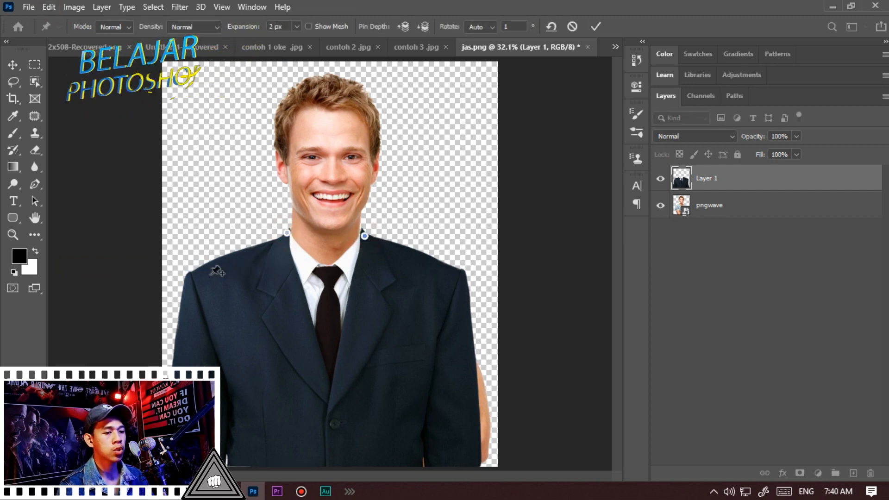
{"action": "left_click", "coordinate": [190, 281]}
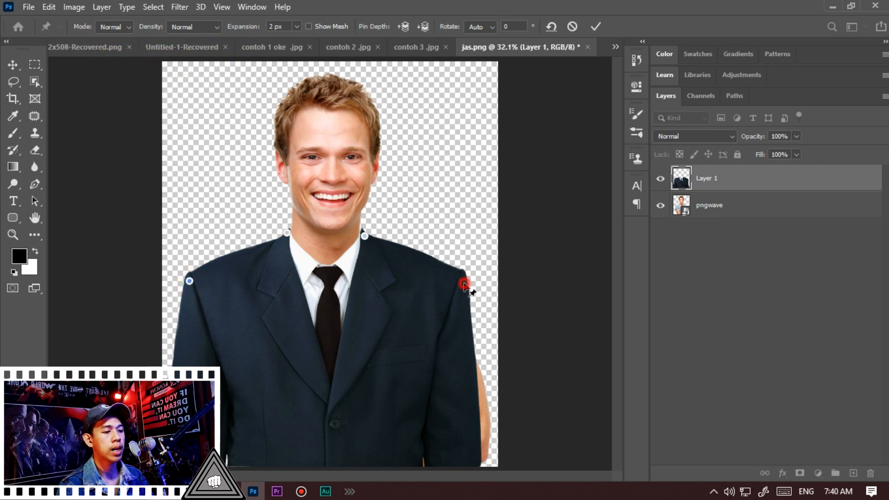
{"action": "left_click", "coordinate": [469, 458]}
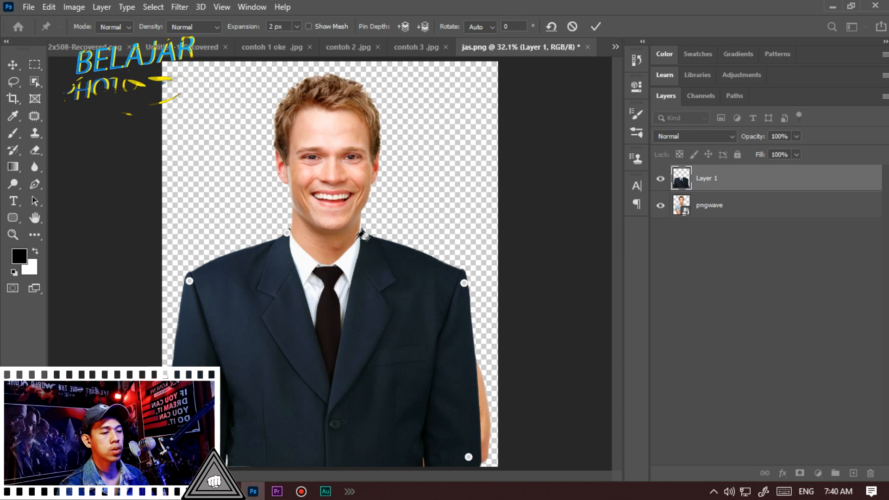
Step: Pin the tie, pull both collar pins inward against the man's neck and apply the Puppet Warp
{"action": "scroll", "coordinate": [371, 234], "scroll_direction": "up", "scroll_amount": 3}
{"action": "scroll", "coordinate": [373, 233], "scroll_direction": "up", "scroll_amount": 4}
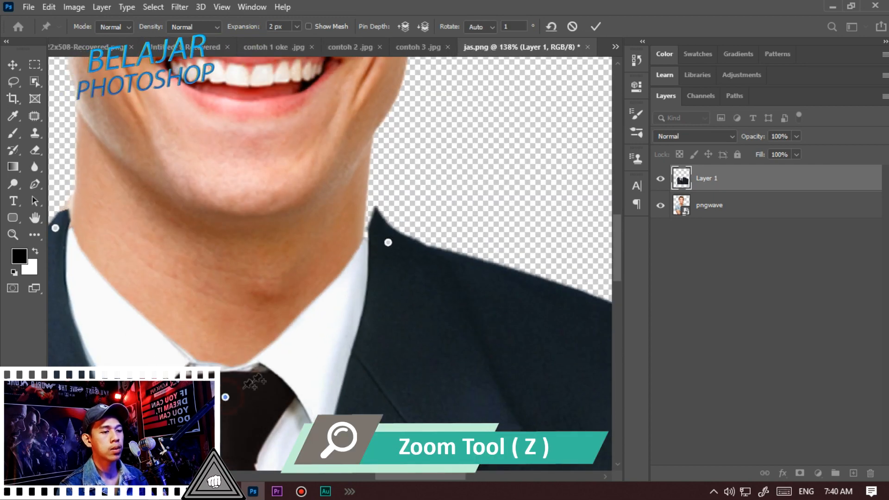
{"action": "left_click_drag", "start_coordinate": [388, 243], "coordinate": [379, 240]}
{"action": "mouse_move", "coordinate": [52, 230]}
{"action": "left_mouse_down"}
{"action": "mouse_move", "coordinate": [58, 196]}
{"action": "mouse_move", "coordinate": [65, 223]}
{"action": "left_mouse_up"}
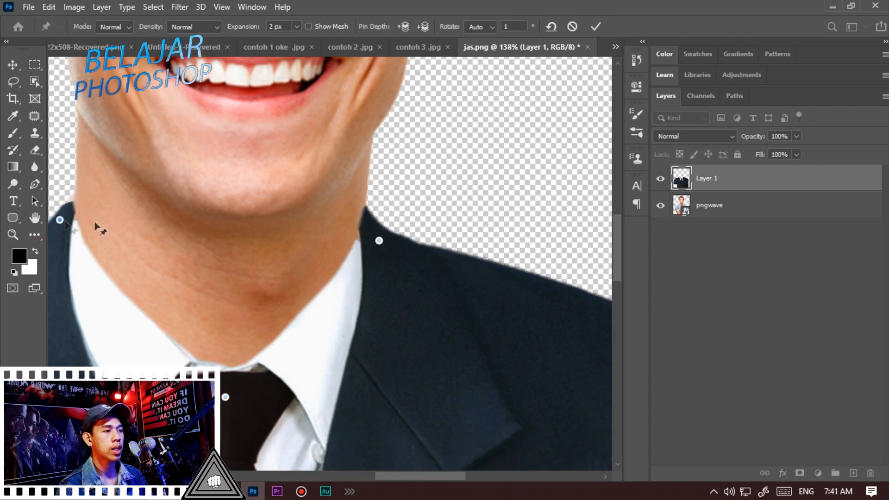
{"action": "left_click", "coordinate": [594, 28]}
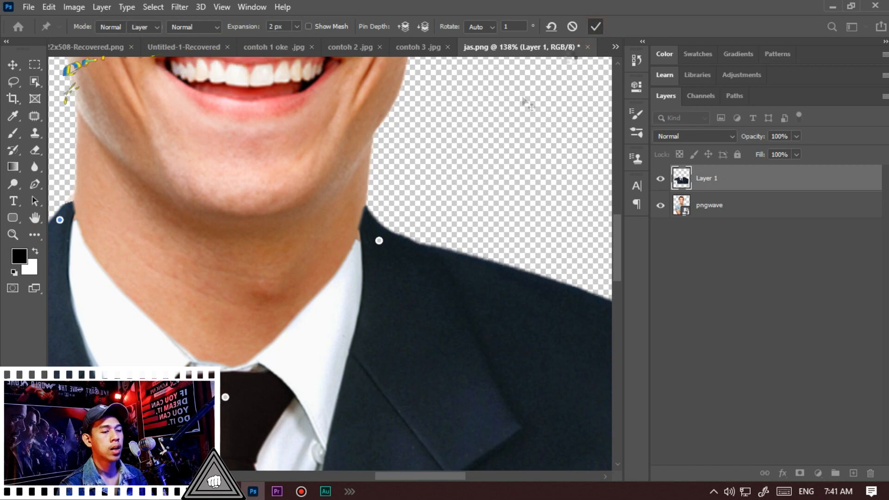
{"action": "scroll", "coordinate": [363, 240], "scroll_direction": "down", "scroll_amount": 3}
{"action": "scroll", "coordinate": [363, 239], "scroll_direction": "down", "scroll_amount": 3}
{"action": "scroll", "coordinate": [369, 256], "scroll_direction": "up", "scroll_amount": 2}
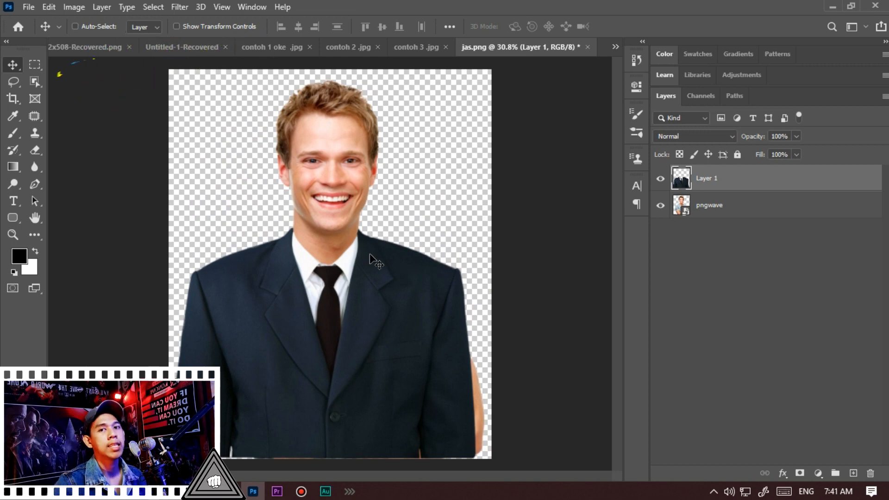
Step: Open baju putih.png from the pas foto folder as a new document in Photoshop
{"action": "left_click", "coordinate": [229, 491]}
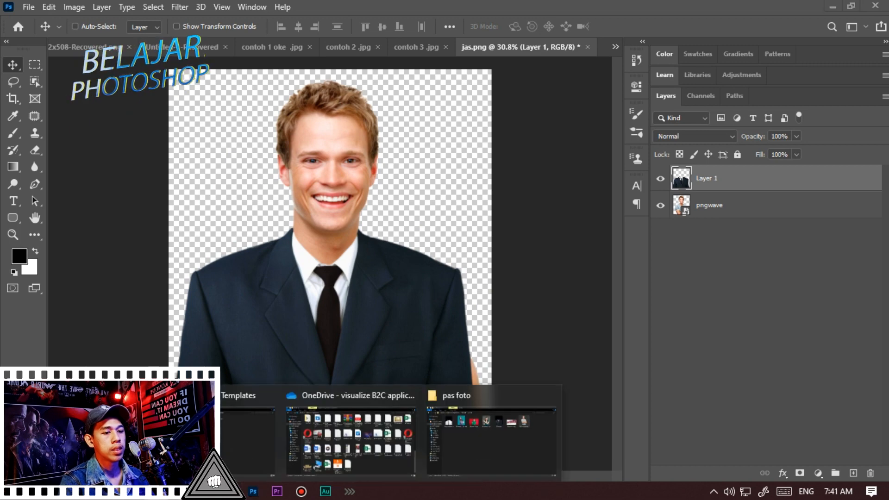
{"action": "left_click", "coordinate": [74, 433]}
{"action": "mouse_move", "coordinate": [229, 491]}
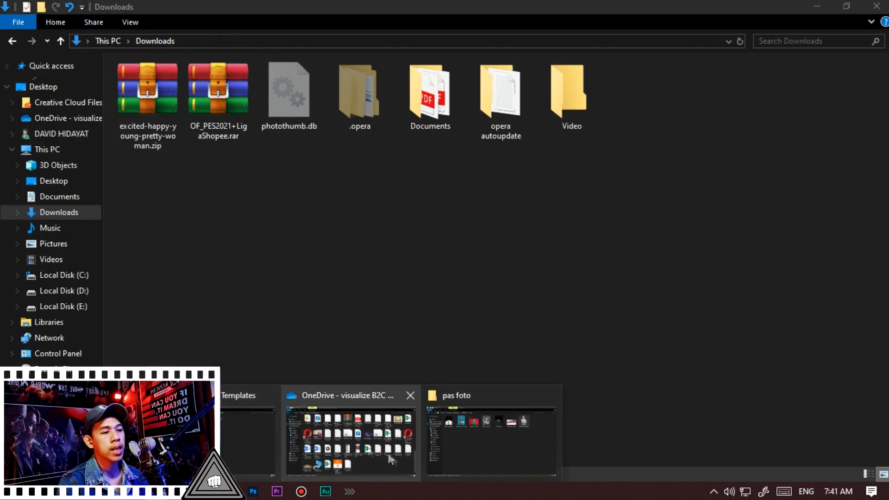
{"action": "left_click", "coordinate": [481, 435]}
{"action": "left_click_drag", "start_coordinate": [151, 103], "coordinate": [250, 486]}
{"action": "left_click_drag", "start_coordinate": [0, 332], "coordinate": [4, 329]}
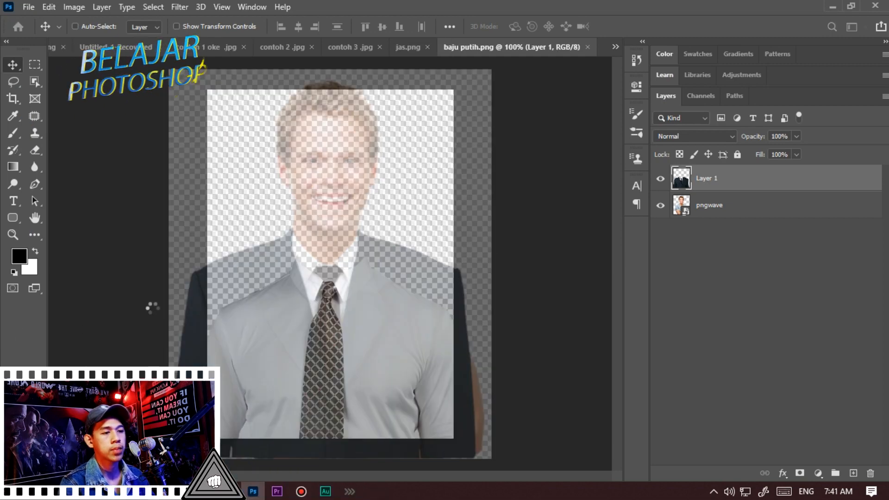
{"action": "scroll", "coordinate": [297, 203], "scroll_direction": "down", "scroll_amount": 1}
{"action": "scroll", "coordinate": [378, 148], "scroll_direction": "up", "scroll_amount": 2}
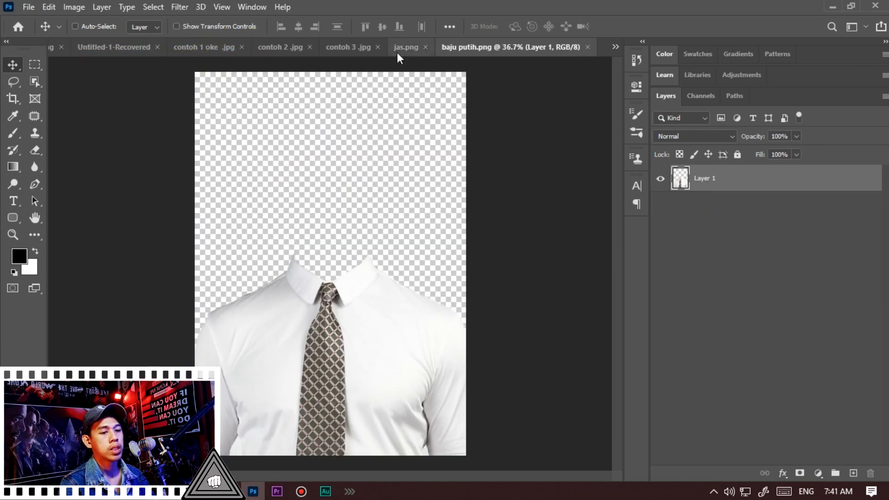
Step: Place pngwave.png from the pas foto folder into baju putih.png, enlarged with the man's head above the shirt collar
{"action": "mouse_move", "coordinate": [229, 491]}
{"action": "left_click", "coordinate": [477, 436]}
{"action": "left_click_drag", "start_coordinate": [668, 104], "coordinate": [371, 238]}
{"action": "left_click_drag", "start_coordinate": [395, 166], "coordinate": [447, 90]}
{"action": "left_click_drag", "start_coordinate": [376, 207], "coordinate": [381, 268]}
{"action": "key", "text": "Return"}
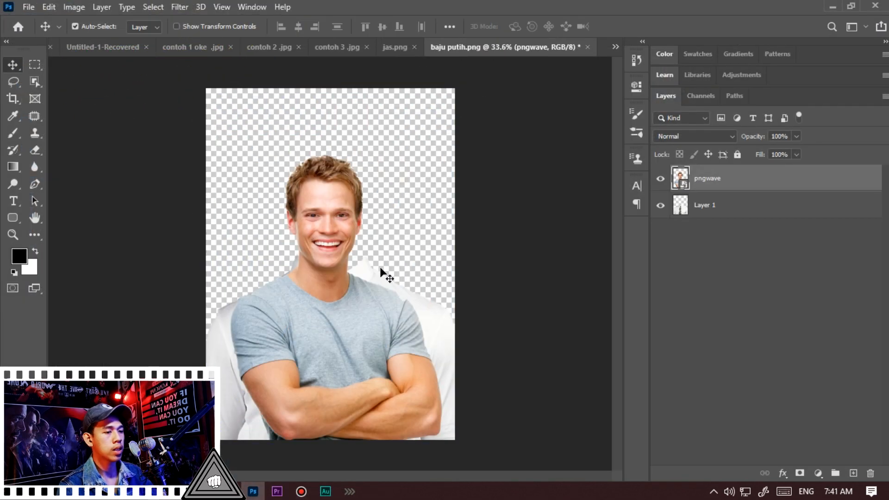
Step: Move the pngwave layer below the shirt layer, enlarge it and shift the man's neck into the shirt collar
{"action": "key", "text": "ctrl+bracketleft"}
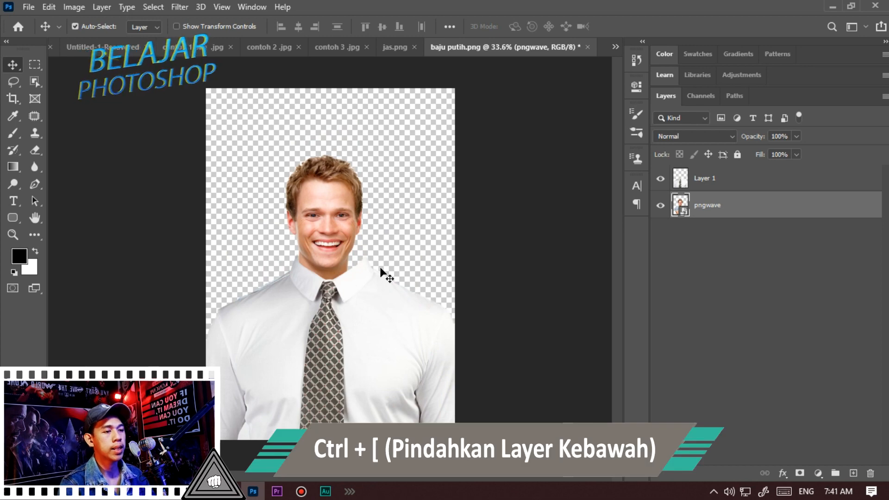
{"action": "key", "text": "ctrl+t"}
{"action": "key", "text": "ctrl+minus"}
{"action": "left_click_drag", "start_coordinate": [414, 187], "coordinate": [424, 167]}
{"action": "double_click", "coordinate": [400, 209]}
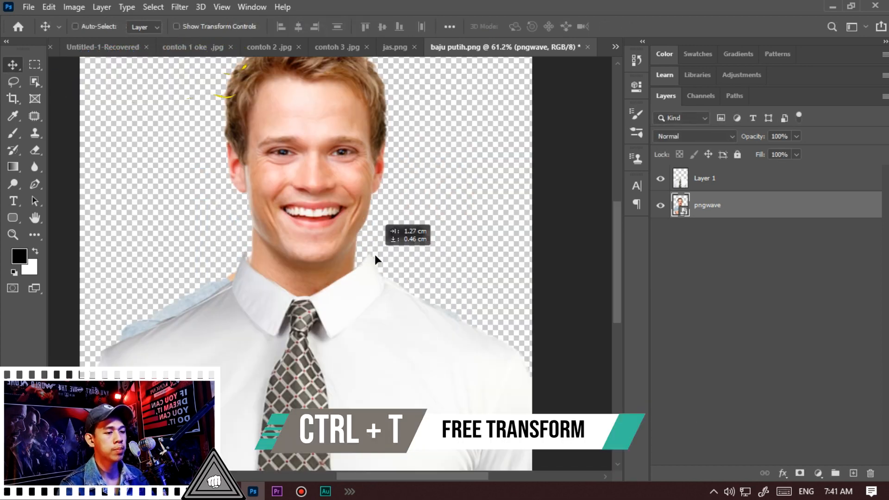
{"action": "left_click_drag", "start_coordinate": [375, 255], "coordinate": [375, 255]}
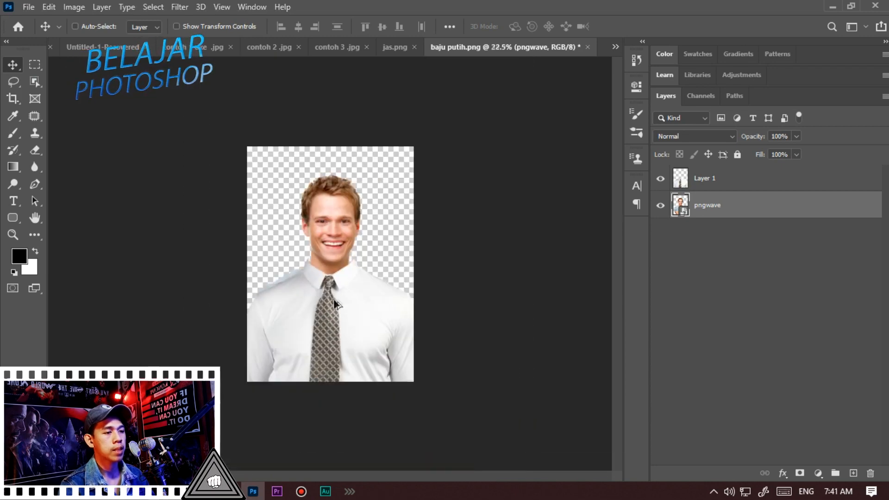
Step: Enlarge the man slightly more, adjust his position sideways and check the neck and shoulders against the white shirt
{"action": "key", "text": "ctrl+t"}
{"action": "left_click_drag", "start_coordinate": [431, 172], "coordinate": [440, 162]}
{"action": "left_click", "coordinate": [340, 262]}
{"action": "scroll", "coordinate": [343, 270], "scroll_direction": "up", "scroll_amount": 6}
{"action": "left_click_drag", "start_coordinate": [354, 277], "coordinate": [358, 277]}
{"action": "scroll", "coordinate": [357, 273], "scroll_direction": "down", "scroll_amount": 5}
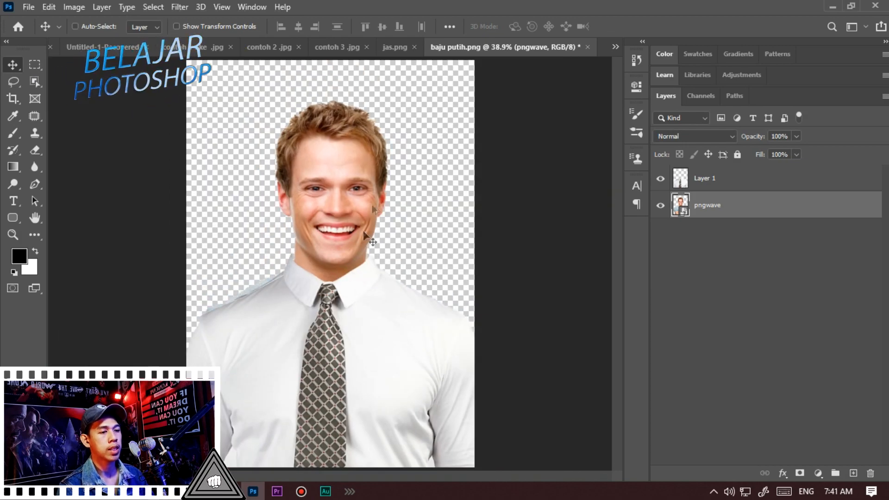
{"action": "scroll", "coordinate": [406, 239], "scroll_direction": "up", "scroll_amount": 3}
{"action": "scroll", "coordinate": [362, 287], "scroll_direction": "down", "scroll_amount": 2}
{"action": "scroll", "coordinate": [361, 294], "scroll_direction": "up", "scroll_amount": 2}
{"action": "scroll", "coordinate": [363, 294], "scroll_direction": "down", "scroll_amount": 1}
{"action": "scroll", "coordinate": [360, 288], "scroll_direction": "up", "scroll_amount": 3}
{"action": "scroll", "coordinate": [366, 292], "scroll_direction": "down", "scroll_amount": 2}
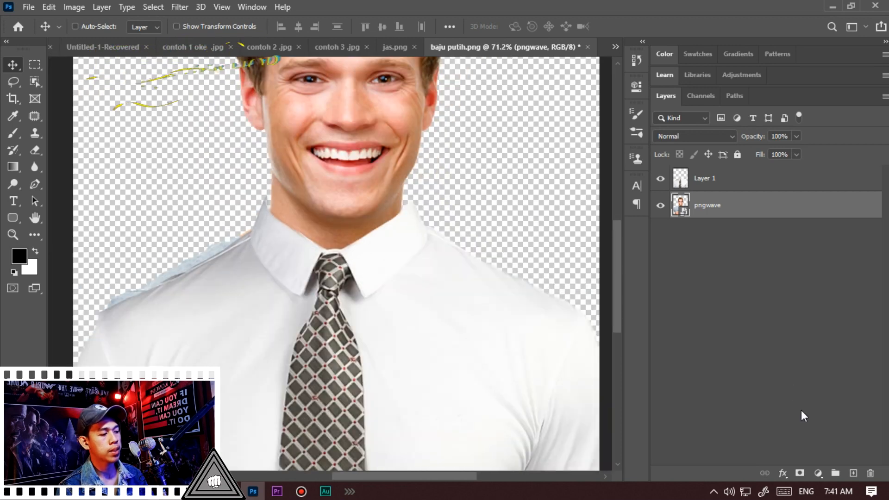
Step: Add a black 000000 Solid Color fill layer below the pngwave layer and inspect the shoulder edges against it
{"action": "left_click", "coordinate": [817, 472]}
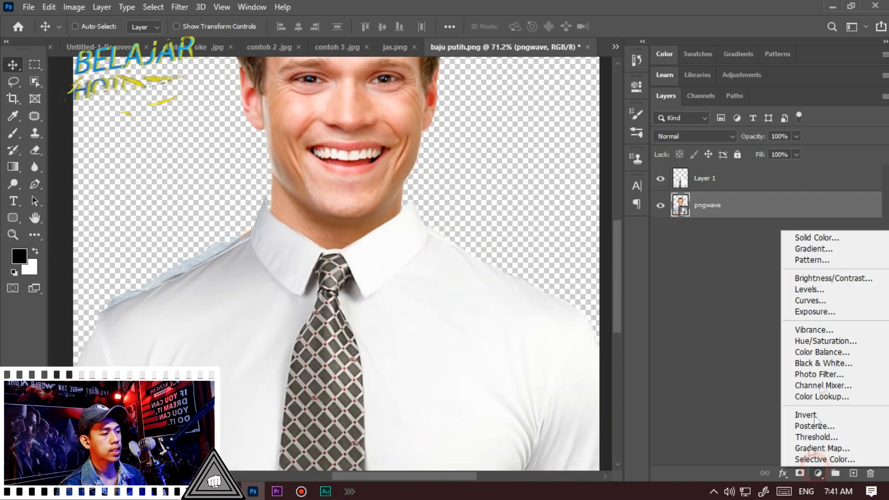
{"action": "left_click", "coordinate": [807, 241]}
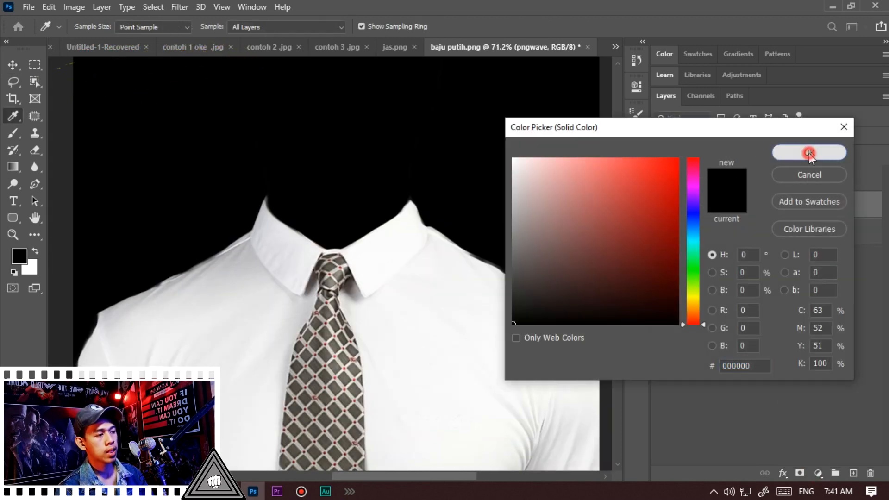
{"action": "left_click", "coordinate": [810, 153]}
{"action": "left_click", "coordinate": [772, 203]}
{"action": "key", "text": "ctrl+bracketleft"}
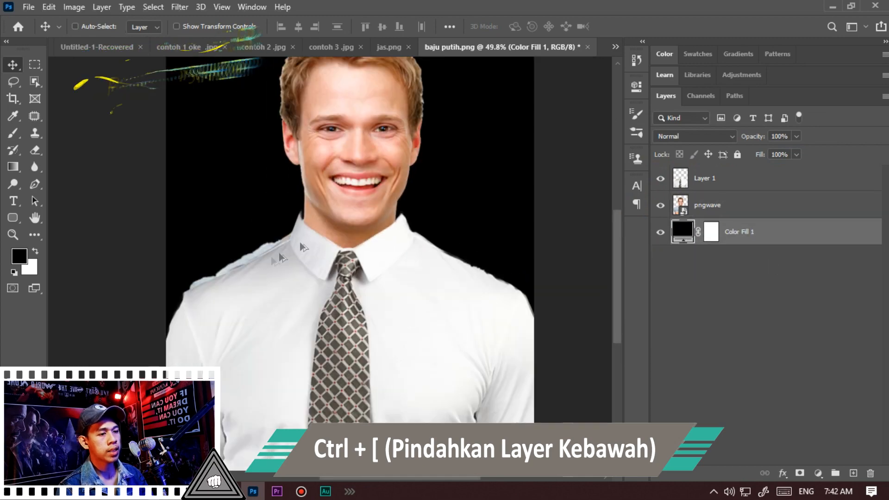
{"action": "scroll", "coordinate": [300, 241], "scroll_direction": "up", "scroll_amount": 5}
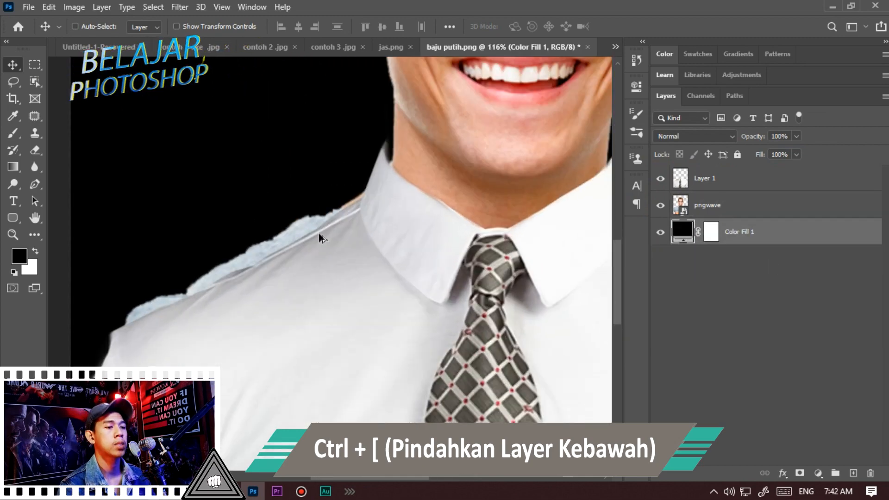
{"action": "scroll", "coordinate": [319, 234], "scroll_direction": "down", "scroll_amount": 6}
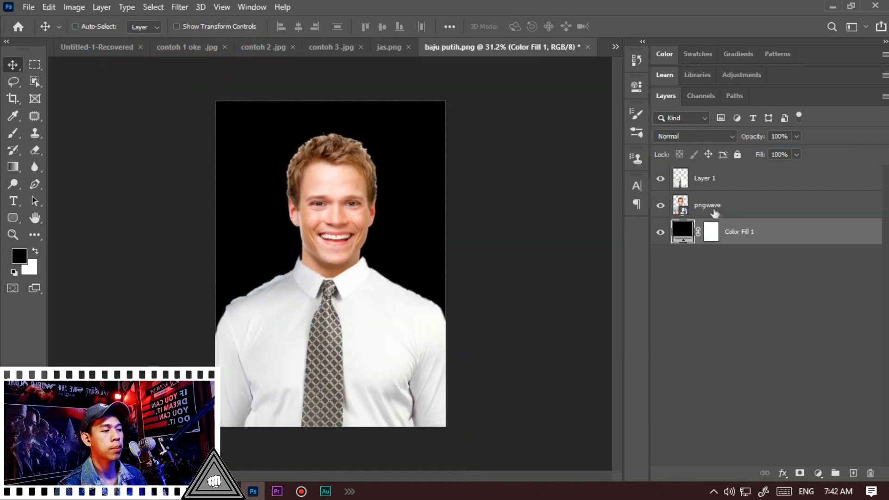
Step: Select the man's head and neck on the pngwave layer with a freehand lasso and add a layer mask from the selection
{"action": "left_click", "coordinate": [725, 214]}
{"action": "scroll", "coordinate": [486, 240], "scroll_direction": "up", "scroll_amount": 2}
{"action": "key", "text": "l"}
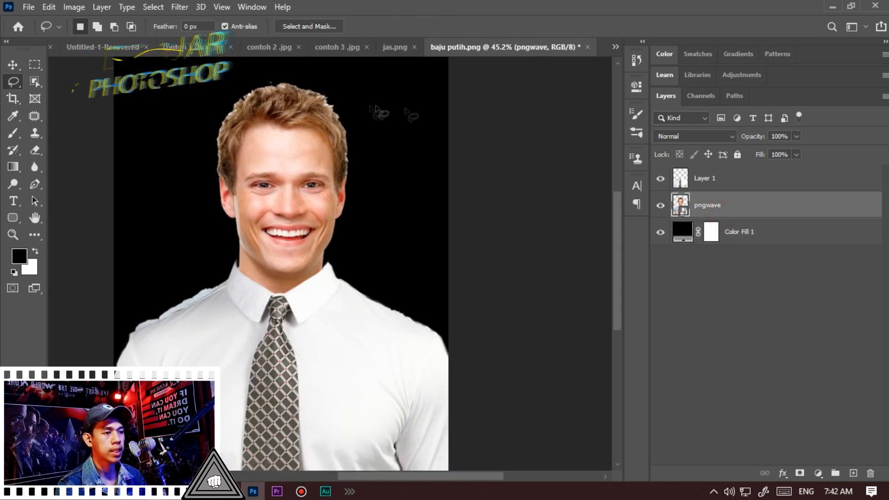
{"action": "mouse_move", "coordinate": [277, 84]}
{"action": "left_mouse_down"}
{"action": "mouse_move", "coordinate": [218, 79]}
{"action": "mouse_move", "coordinate": [198, 119]}
{"action": "mouse_move", "coordinate": [207, 204]}
{"action": "mouse_move", "coordinate": [235, 276]}
{"action": "mouse_move", "coordinate": [253, 300]}
{"action": "left_mouse_up"}
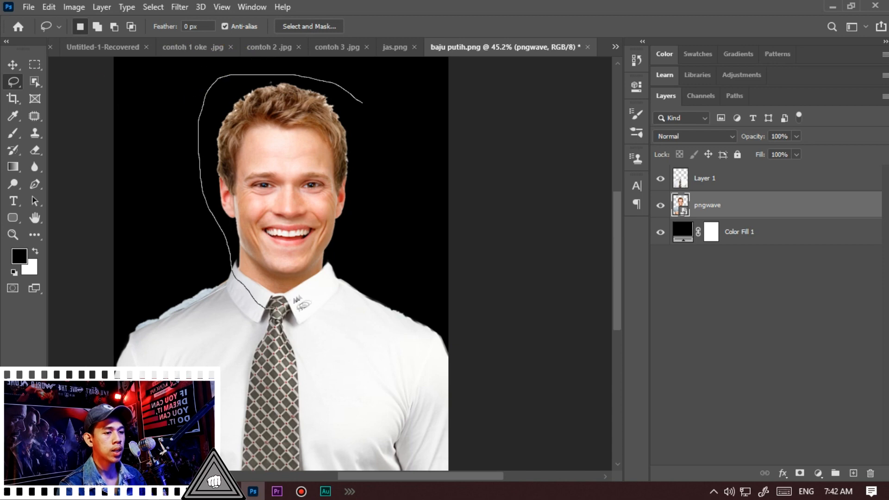
{"action": "left_click_drag", "start_coordinate": [343, 278], "coordinate": [367, 96]}
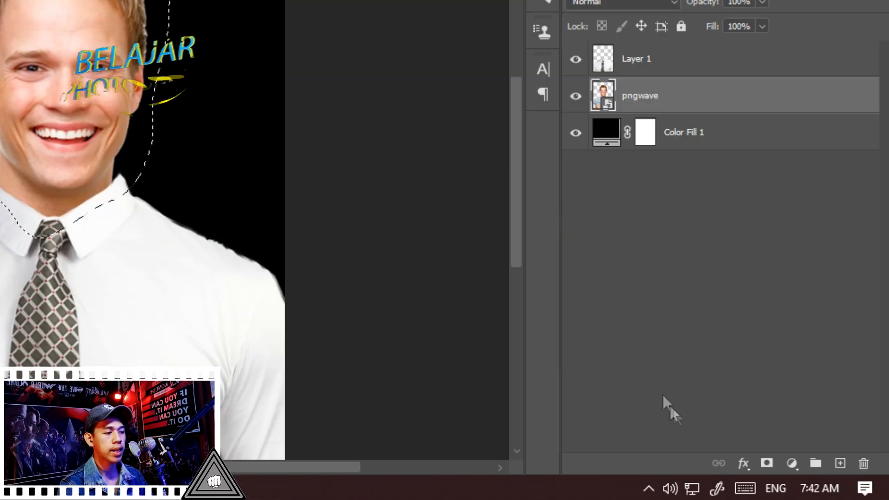
{"action": "left_click", "coordinate": [767, 463]}
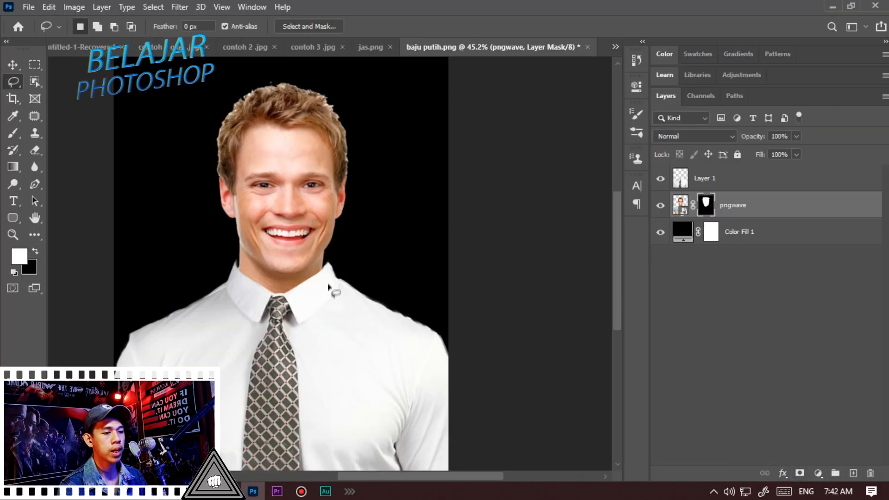
{"action": "scroll", "coordinate": [328, 286], "scroll_direction": "up", "scroll_amount": 5}
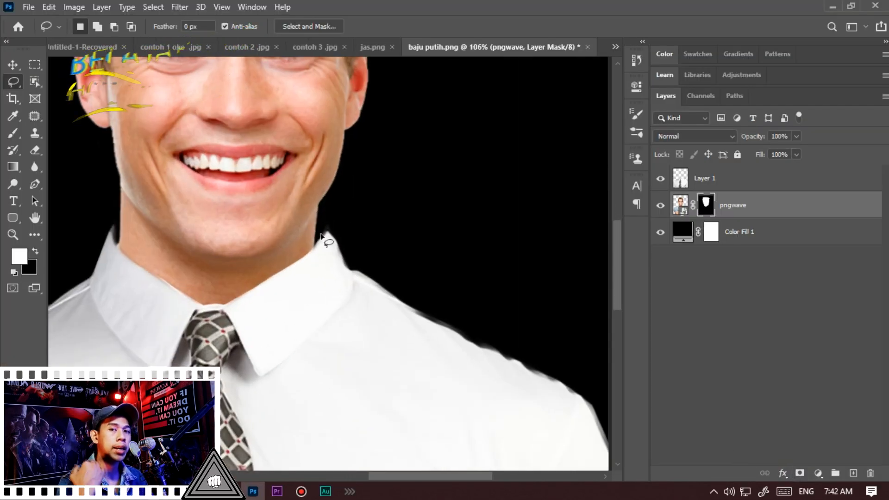
Step: Start Puppet Warp on the shirt layer and pin both collar tips, the tie knot, both shoulders and the lower sleeve
{"action": "left_click", "coordinate": [716, 179]}
{"action": "scroll", "coordinate": [520, 232], "scroll_direction": "down", "scroll_amount": 3}
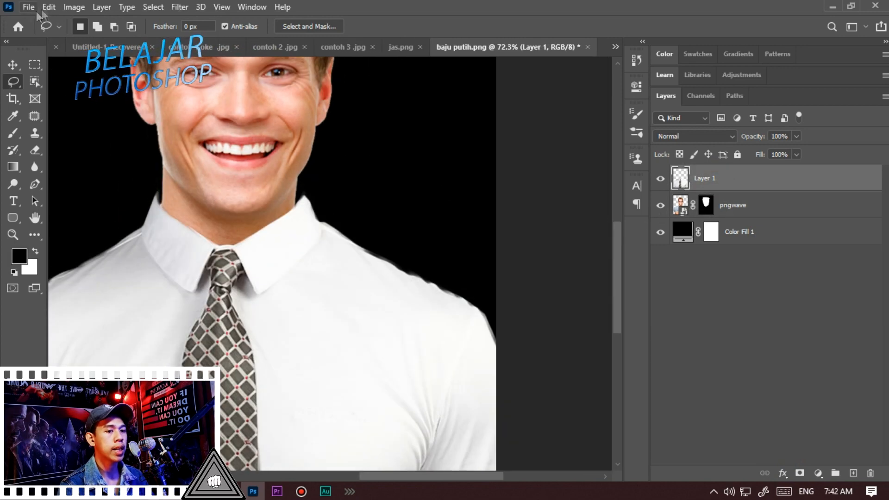
{"action": "left_click", "coordinate": [50, 7]}
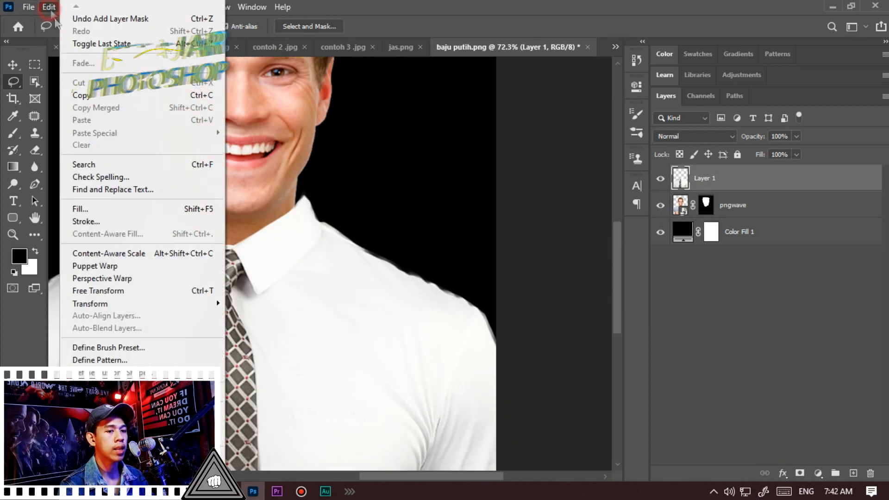
{"action": "left_click", "coordinate": [124, 268]}
{"action": "left_click", "coordinate": [153, 202]}
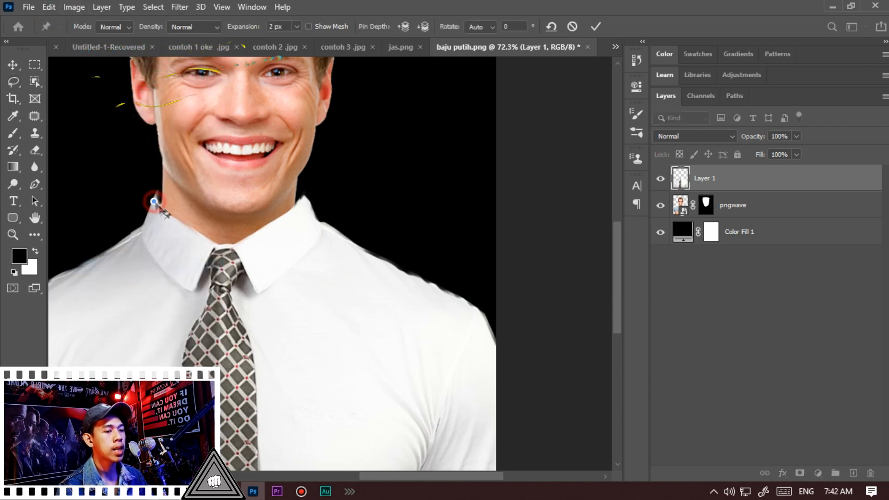
{"action": "left_click", "coordinate": [225, 256]}
{"action": "left_click", "coordinate": [303, 199]}
{"action": "scroll", "coordinate": [493, 320], "scroll_direction": "down", "scroll_amount": 1}
{"action": "left_click", "coordinate": [480, 329]}
{"action": "left_click_drag", "start_coordinate": [76, 337], "coordinate": [244, 324]}
{"action": "scroll", "coordinate": [467, 324], "scroll_direction": "down", "scroll_amount": 3}
{"action": "key", "text": "ctrl+z"}
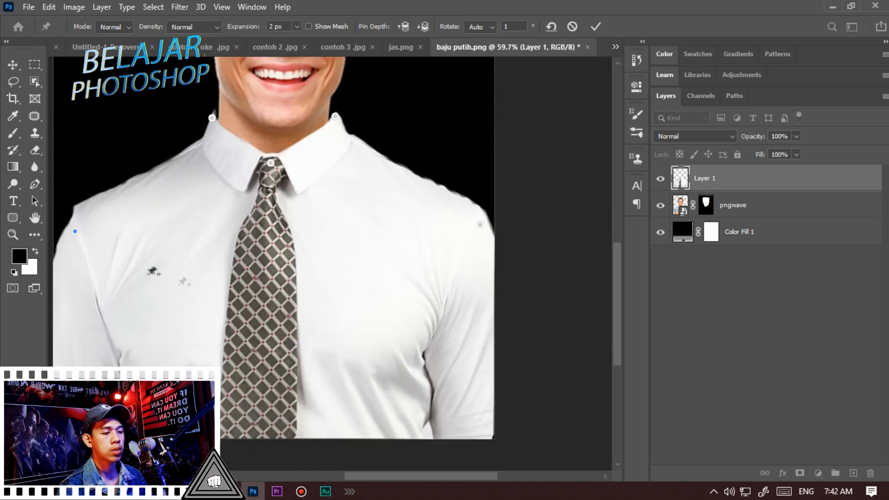
{"action": "scroll", "coordinate": [460, 407], "scroll_direction": "down", "scroll_amount": 1}
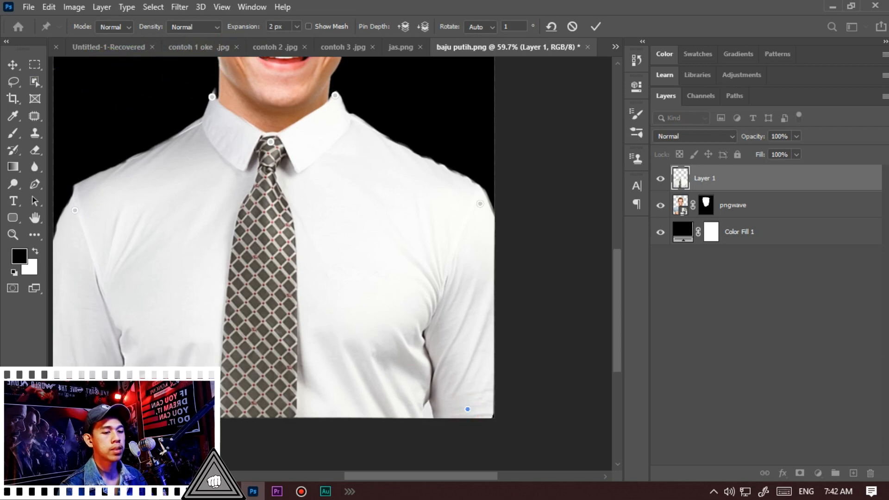
{"action": "scroll", "coordinate": [335, 78], "scroll_direction": "up", "scroll_amount": 5}
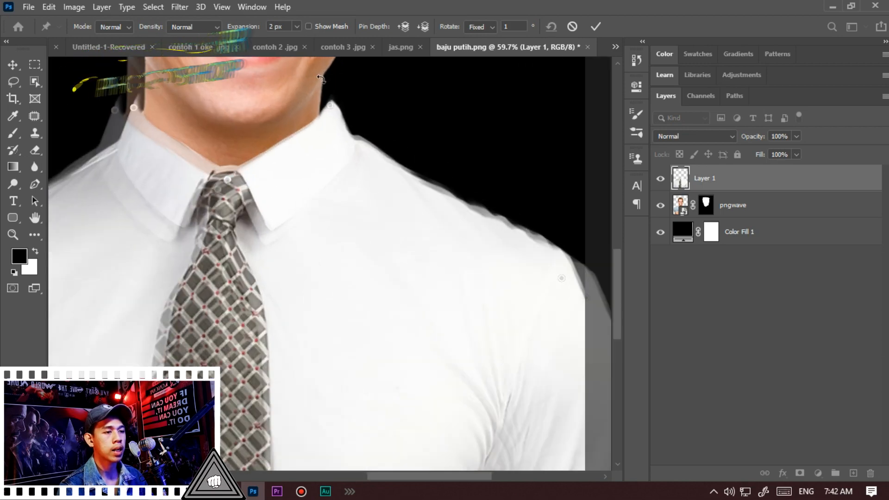
Step: Pull both collar-tip pins inward against the man's neck to close the gaps, and apply the warp
{"action": "left_click_drag", "start_coordinate": [341, 146], "coordinate": [319, 153]}
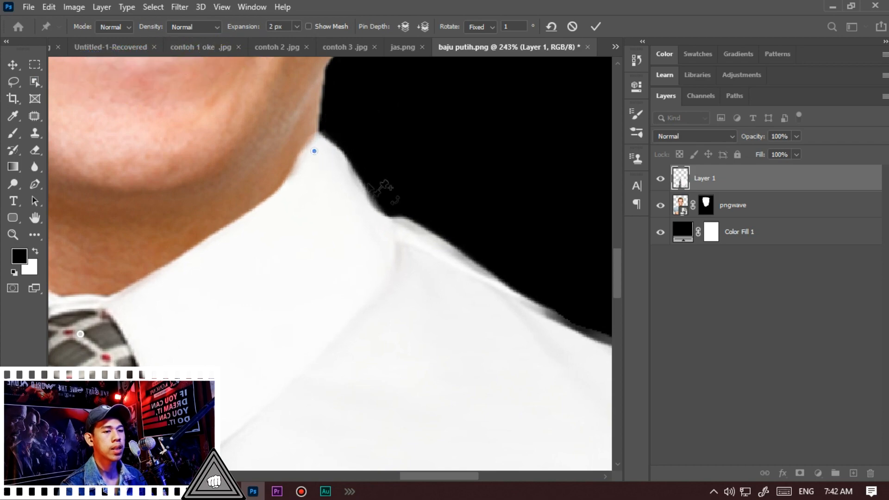
{"action": "scroll", "coordinate": [393, 234], "scroll_direction": "down", "scroll_amount": 6}
{"action": "scroll", "coordinate": [121, 198], "scroll_direction": "up", "scroll_amount": 4}
{"action": "scroll", "coordinate": [251, 215], "scroll_direction": "up", "scroll_amount": 4}
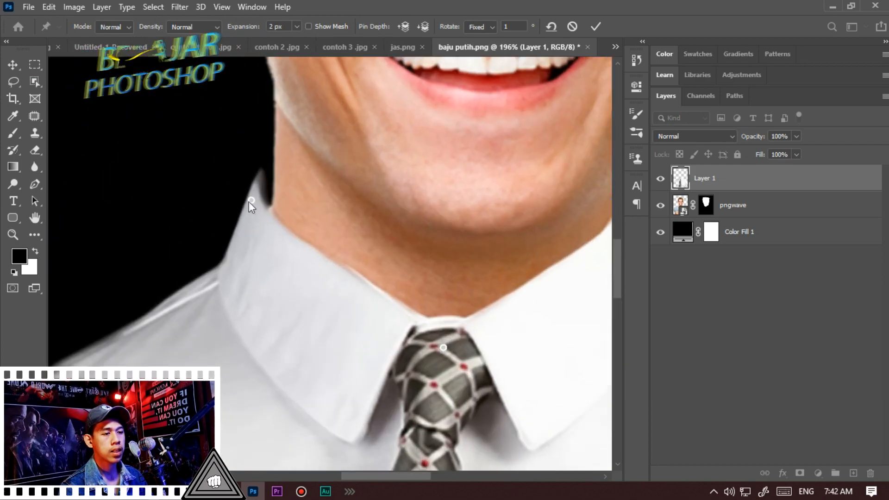
{"action": "left_click_drag", "start_coordinate": [254, 202], "coordinate": [284, 200]}
{"action": "scroll", "coordinate": [290, 199], "scroll_direction": "down", "scroll_amount": 5}
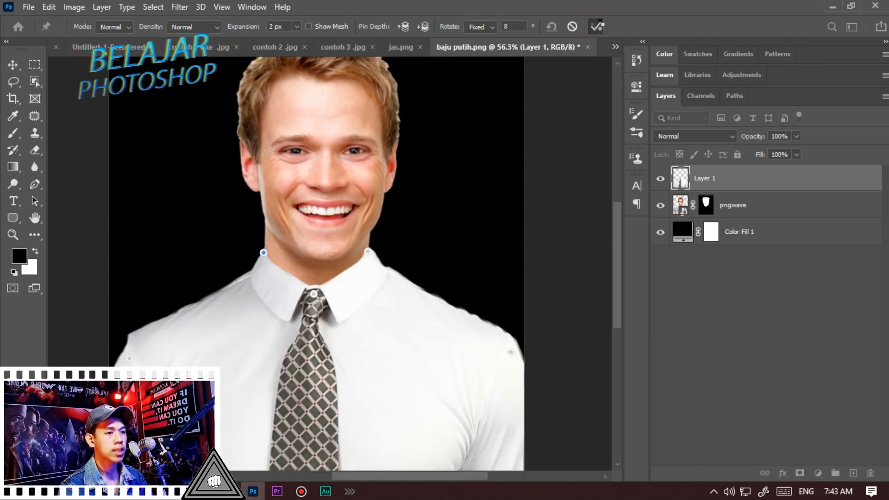
{"action": "key", "text": "Return"}
{"action": "scroll", "coordinate": [499, 131], "scroll_direction": "down", "scroll_amount": 3}
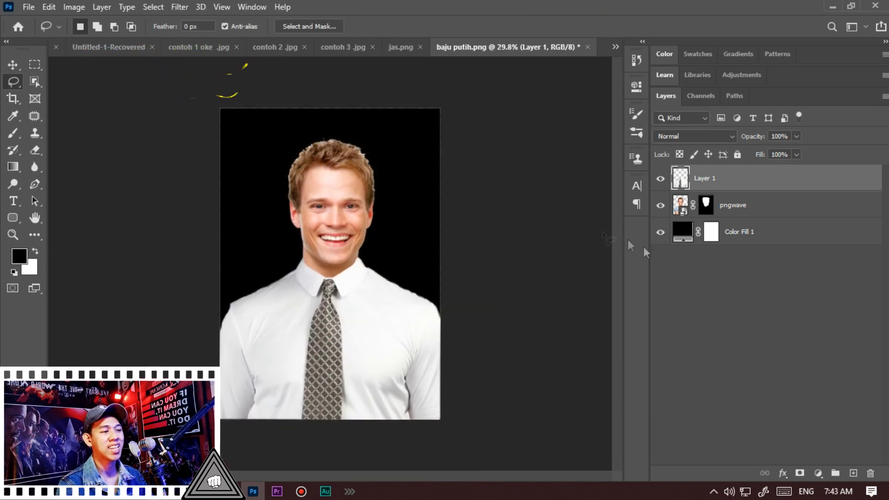
Step: Try red ff0000 as the background colour of the Color Fill 1 layer
{"action": "double_click", "coordinate": [675, 231]}
{"action": "type", "text": "ff0000"}
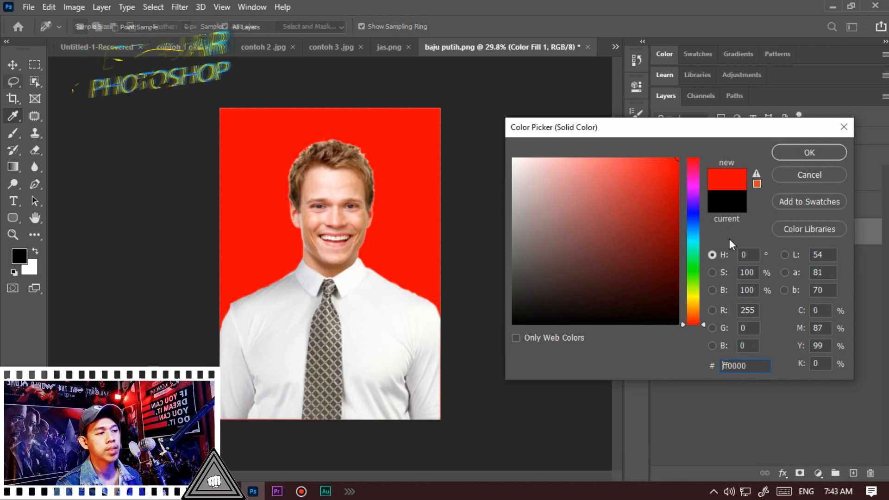
{"action": "key", "text": "Escape"}
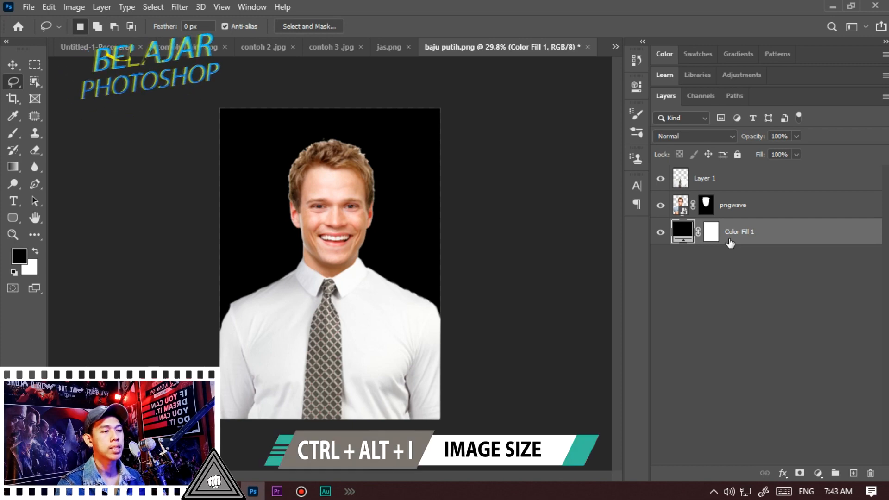
Step: Start resizing the image, view the photo size examples in pas foto 1.jpg from the pas foto folder, and return to Photoshop
{"action": "key", "text": "ctrl+alt+i"}
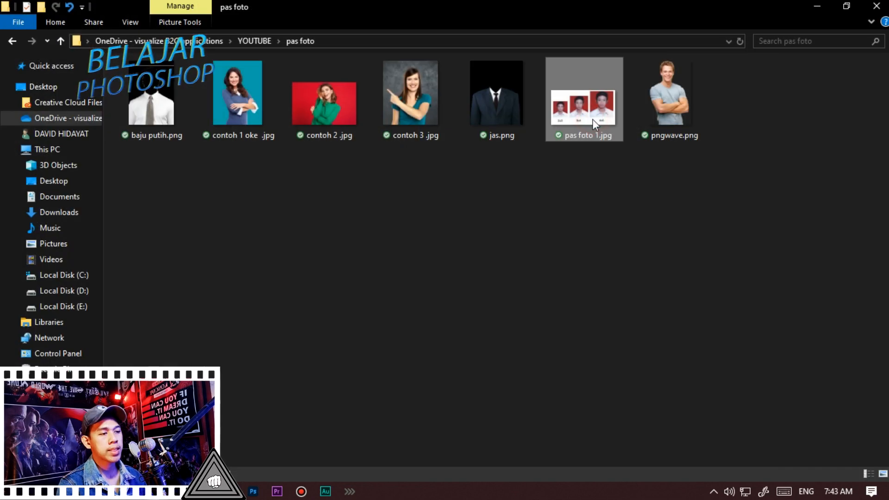
{"action": "double_click", "coordinate": [592, 119]}
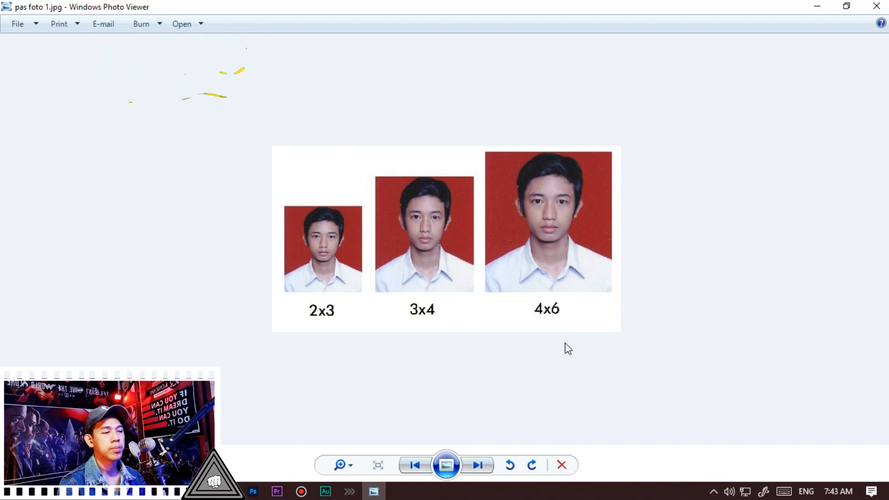
{"action": "left_click", "coordinate": [818, 6]}
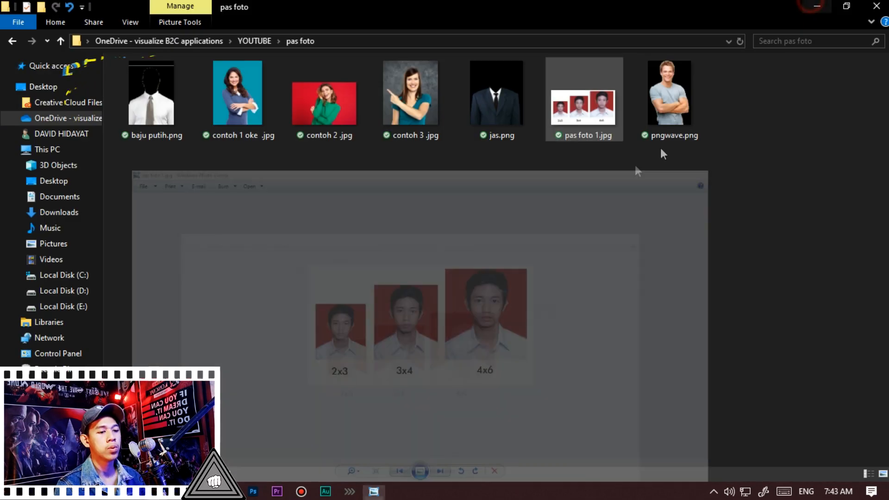
{"action": "left_click", "coordinate": [253, 492]}
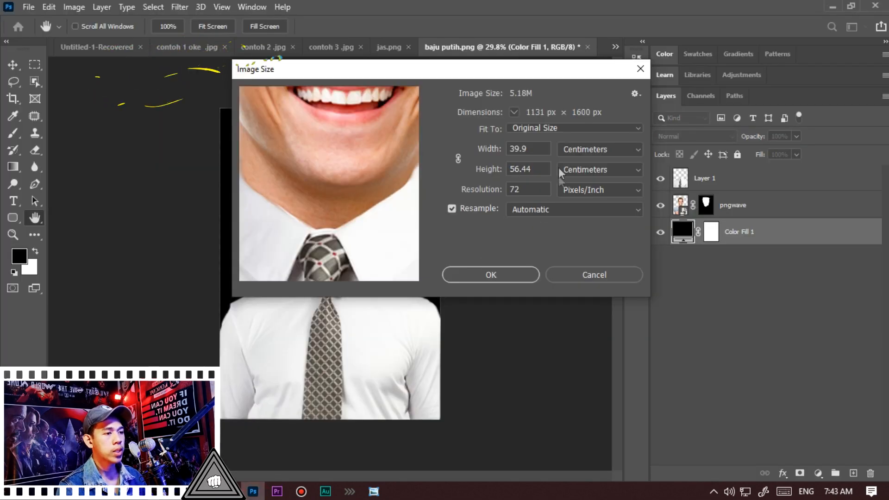
Step: Resize the image to 3 cm wide by 4 cm high at a resolution of 300 pixels/inch
{"action": "type", "text": "3"}
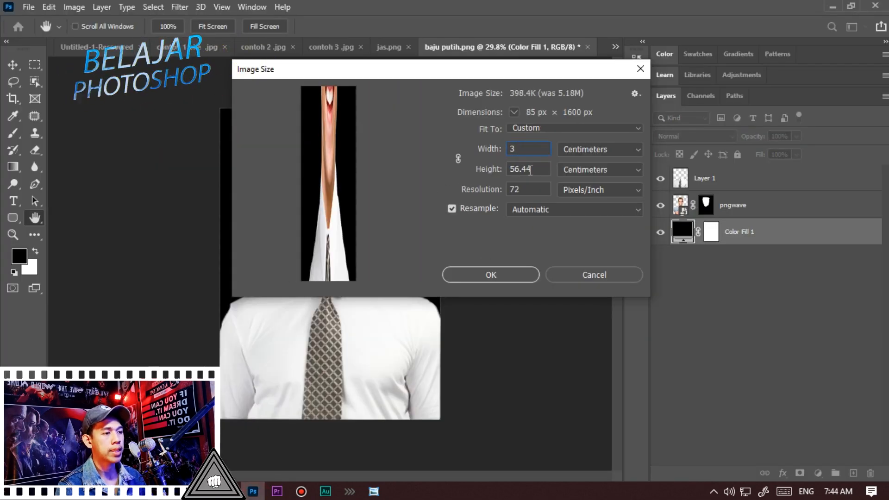
{"action": "type", "text": "5"}
{"action": "type", "text": "4"}
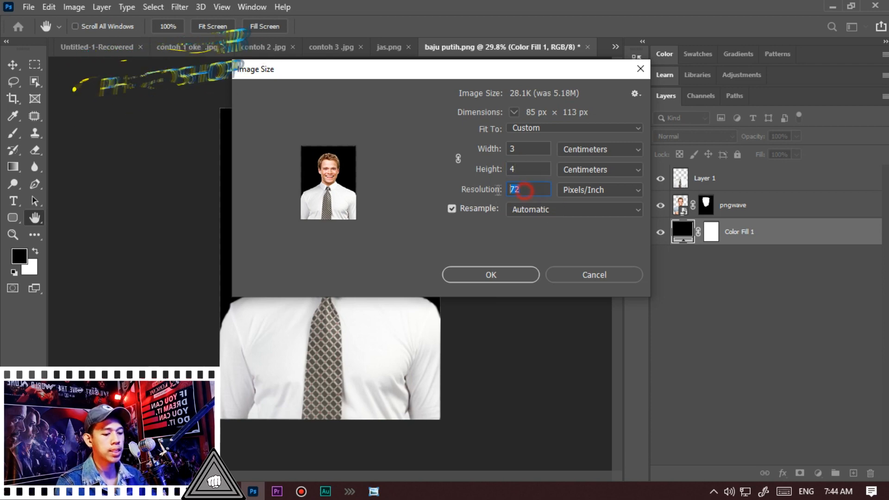
{"action": "type", "text": "300"}
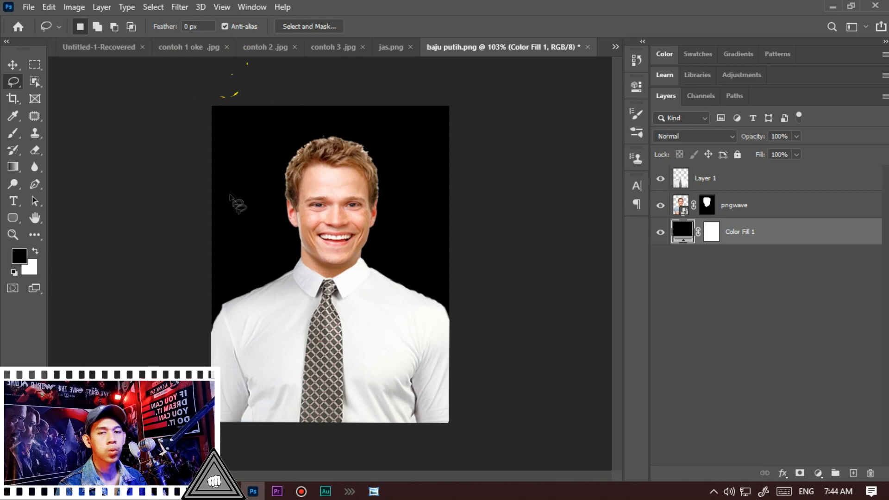
{"action": "key", "text": "v"}
{"action": "key", "text": "ctrl+minus"}
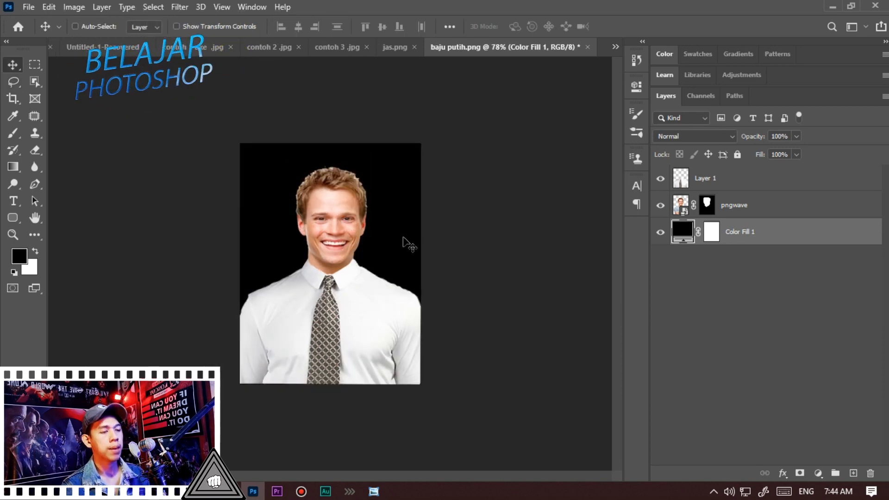
Step: Resize the image to 4 cm wide by 6 cm high
{"action": "key", "text": "ctrl+alt+i"}
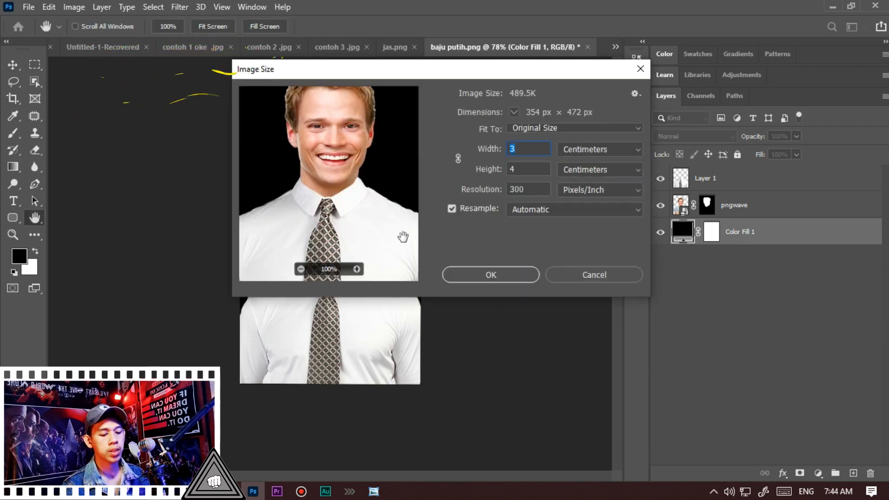
{"action": "type", "text": "4"}
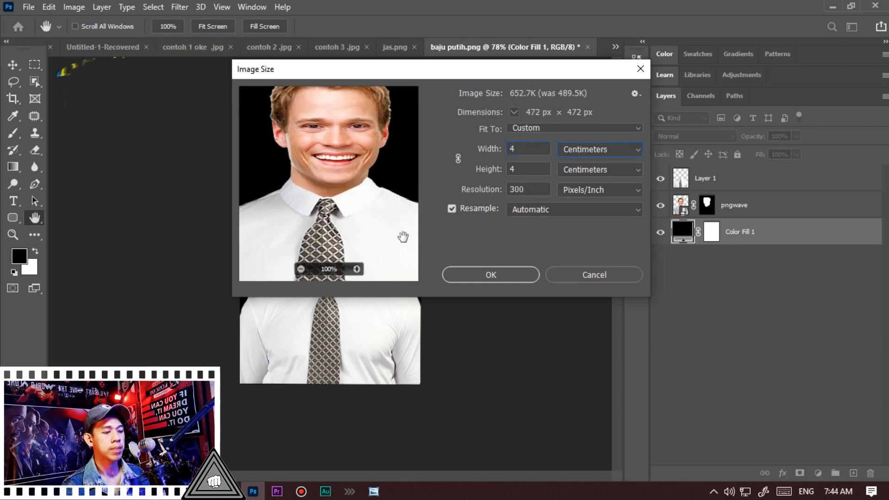
{"action": "type", "text": "6"}
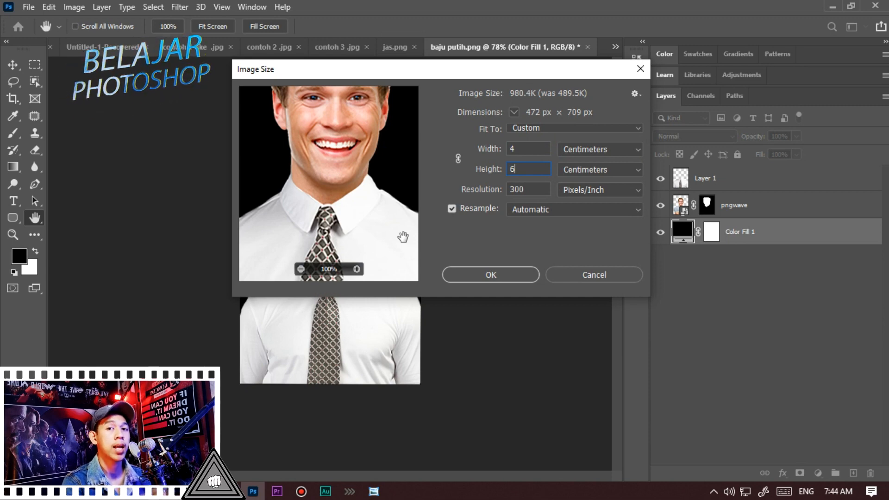
{"action": "left_click", "coordinate": [481, 274]}
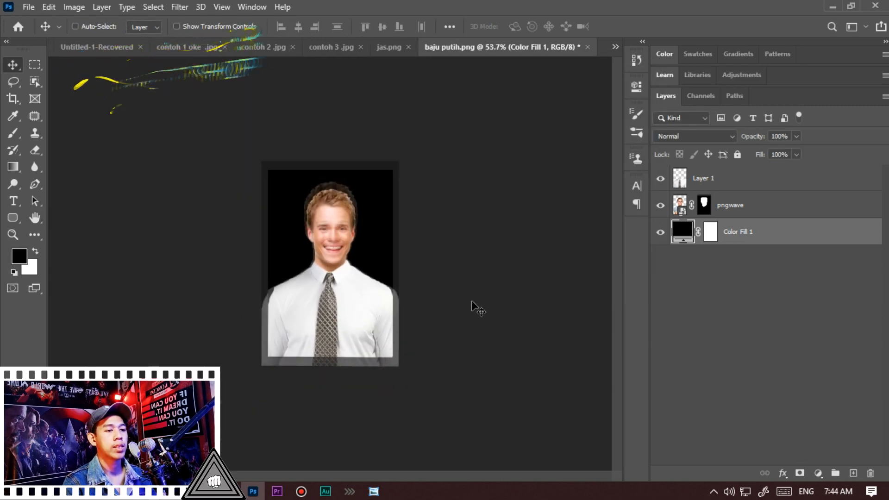